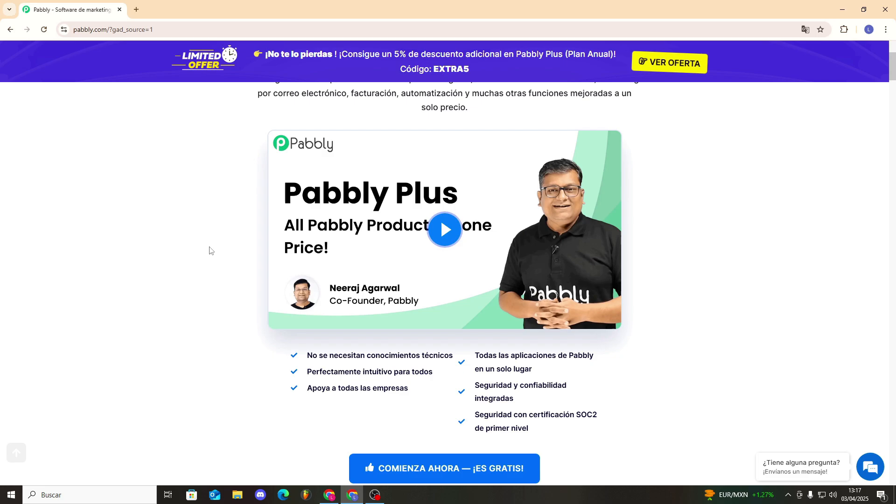
Step: Look over the Pabbly homepage offer and its refund guarantee, and start the free registration
{"action": "scroll", "coordinate": [210, 252], "scroll_direction": "up", "scroll_amount": 2}
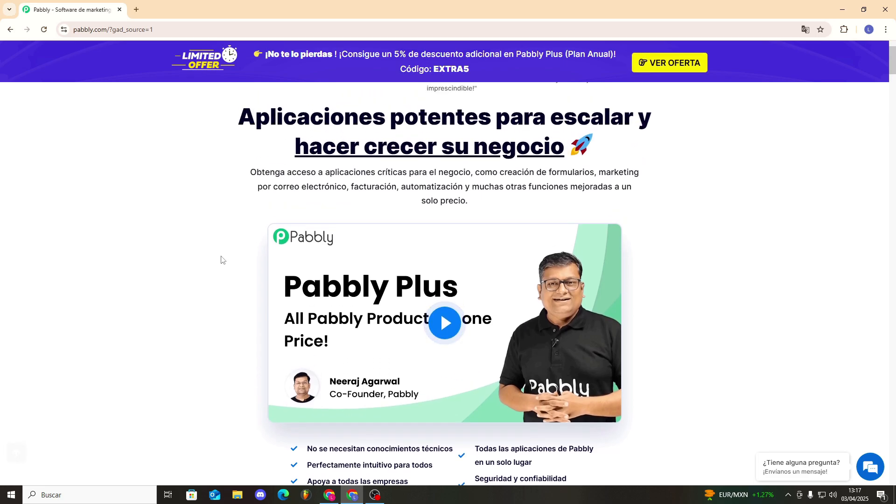
{"action": "scroll", "coordinate": [221, 260], "scroll_direction": "down", "scroll_amount": 6}
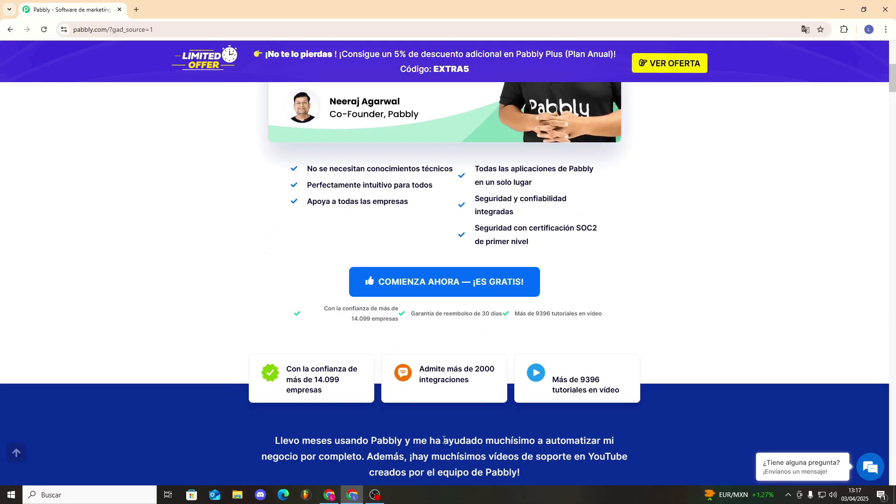
{"action": "left_click_drag", "start_coordinate": [413, 320], "coordinate": [502, 316]}
{"action": "left_click", "coordinate": [502, 316]}
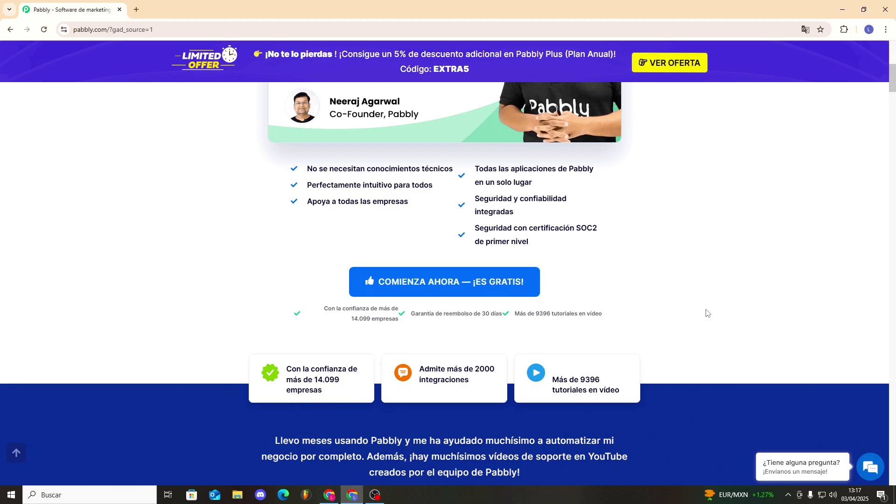
{"action": "scroll", "coordinate": [705, 314], "scroll_direction": "up", "scroll_amount": 7}
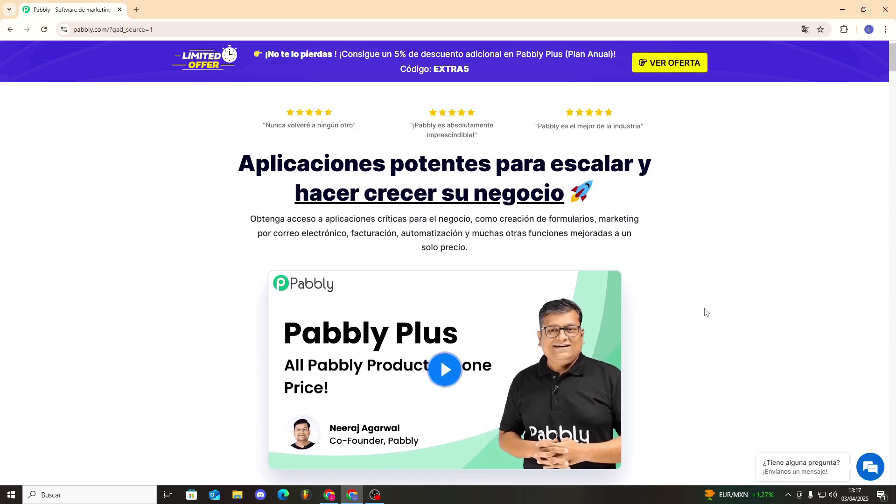
{"action": "scroll", "coordinate": [705, 311], "scroll_direction": "up", "scroll_amount": 1}
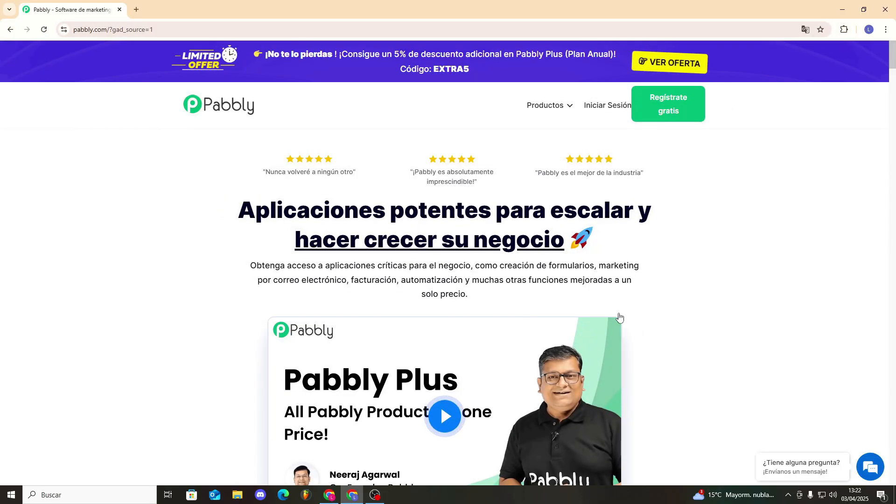
{"action": "left_click", "coordinate": [674, 114]}
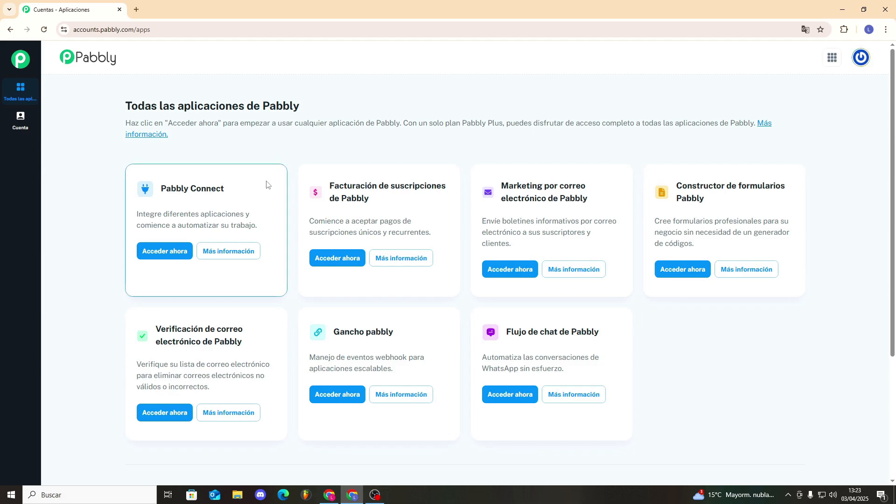
Step: Look through all the Pabbly applications and open Pabbly Connect
{"action": "left_click_drag", "start_coordinate": [161, 188], "coordinate": [659, 413]}
{"action": "left_click", "coordinate": [632, 359]}
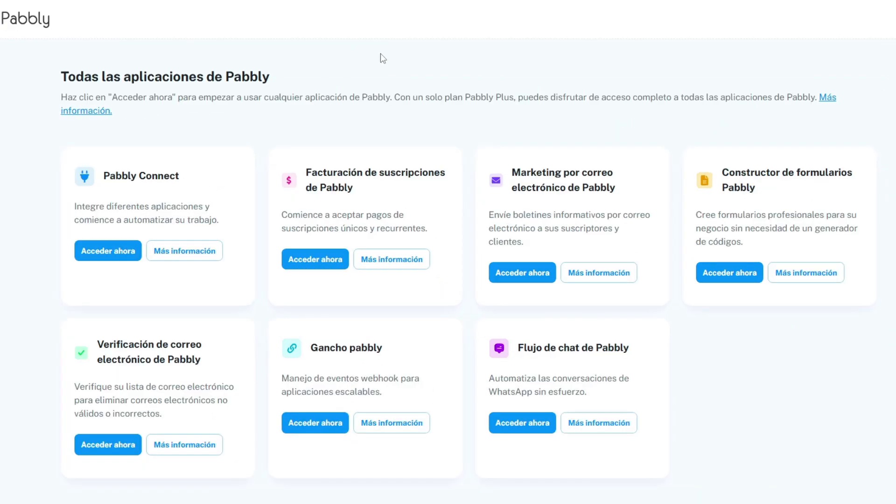
{"action": "left_click", "coordinate": [863, 63]}
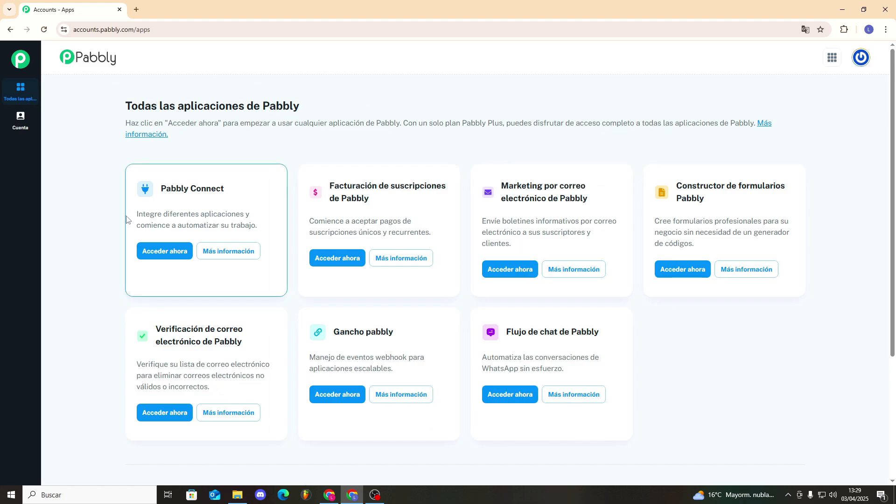
{"action": "left_click", "coordinate": [165, 252]}
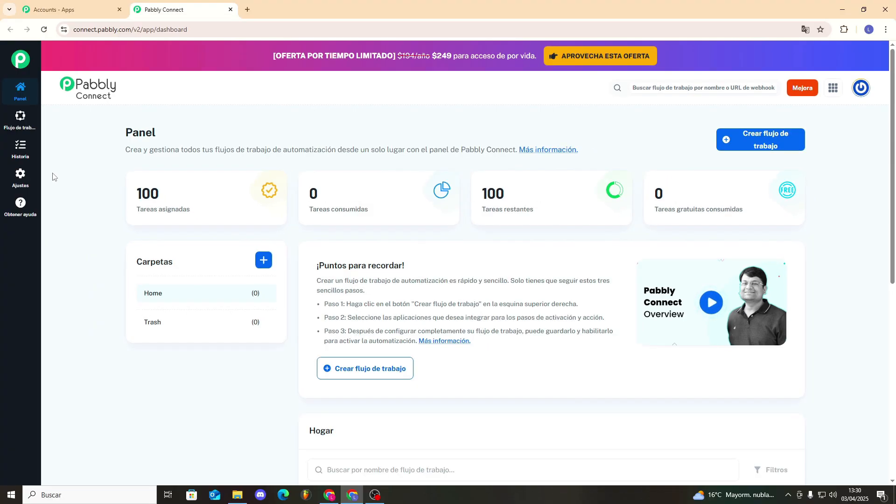
{"action": "left_click", "coordinate": [833, 90]}
{"action": "left_click", "coordinate": [191, 423]}
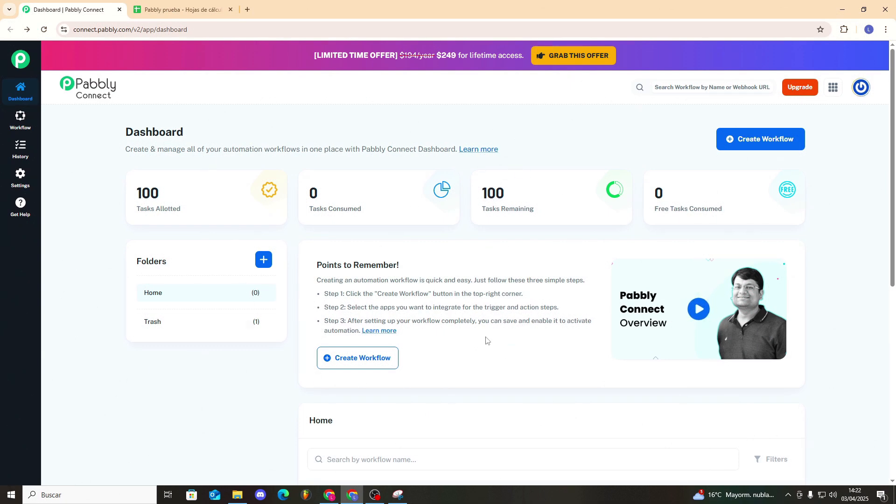
Step: Create a workflow named Untitled Workflow in the Home folder
{"action": "scroll", "coordinate": [316, 352], "scroll_direction": "down", "scroll_amount": 2}
{"action": "left_click", "coordinate": [348, 264]}
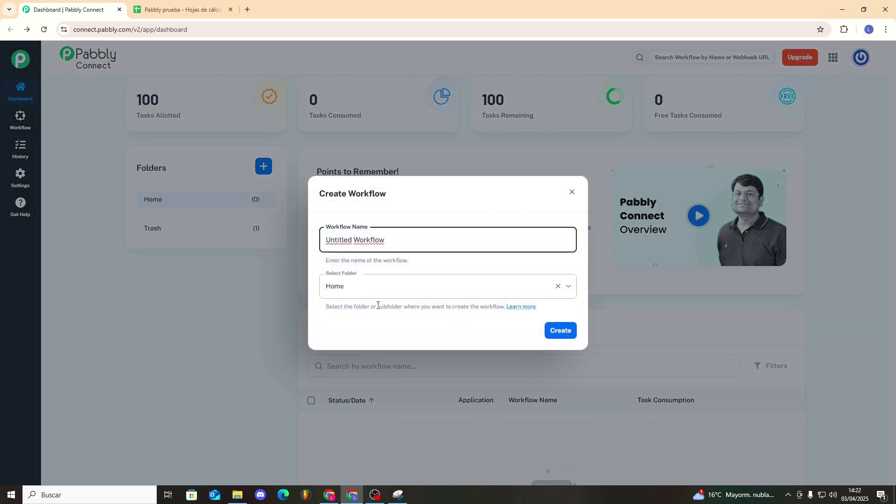
{"action": "left_click", "coordinate": [560, 330]}
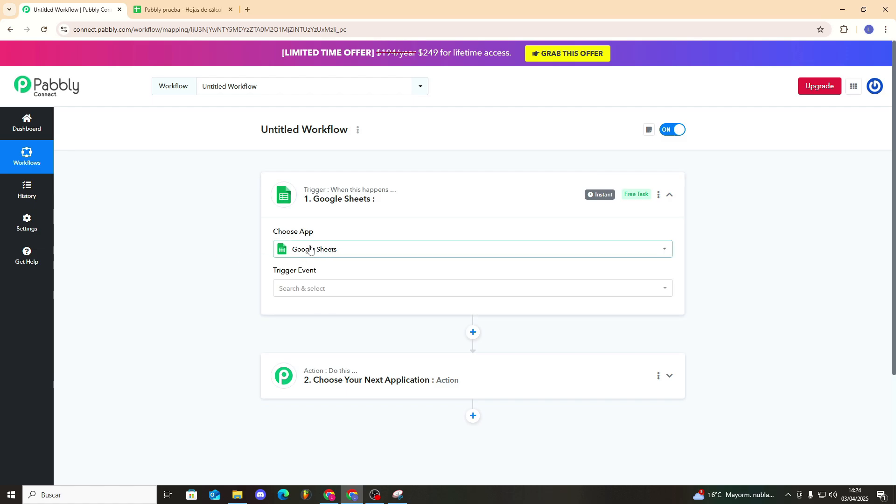
Step: Set up the Google Sheets trigger with the New or Updated Spreadsheet Row event and read its webhook setup instructions
{"action": "left_click", "coordinate": [323, 249]}
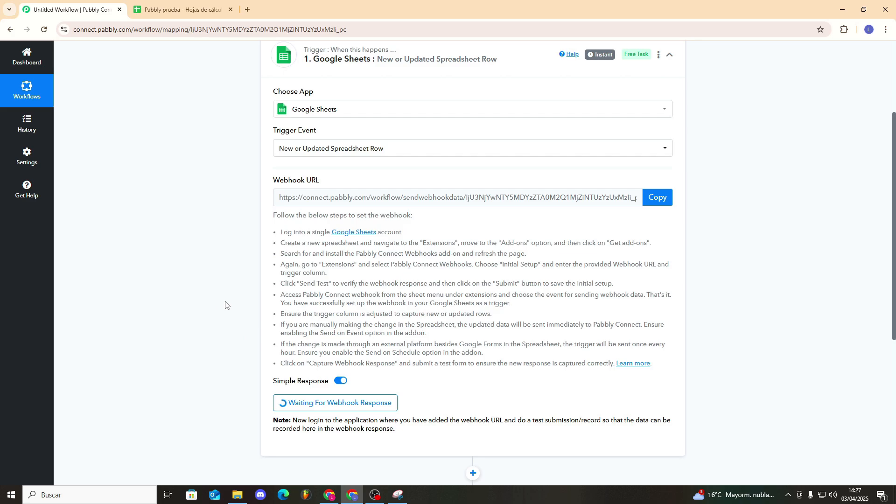
{"action": "scroll", "coordinate": [236, 300], "scroll_direction": "down", "scroll_amount": 5}
{"action": "scroll", "coordinate": [236, 298], "scroll_direction": "up", "scroll_amount": 3}
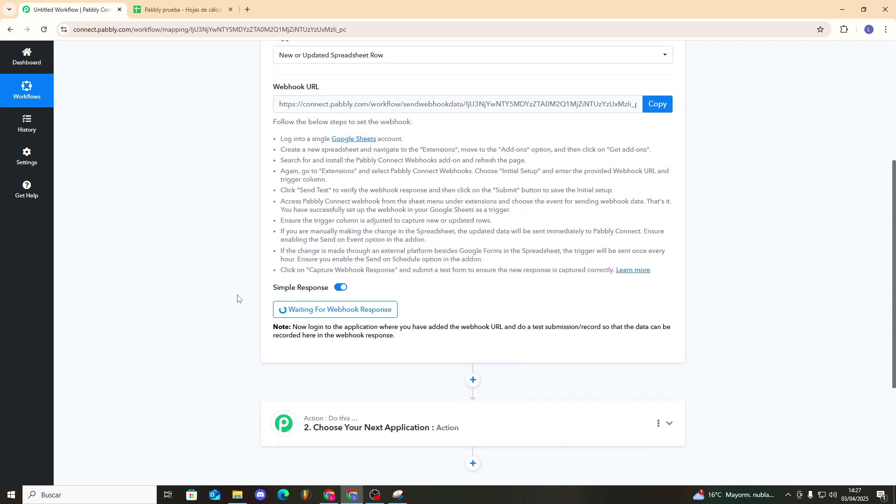
{"action": "scroll", "coordinate": [238, 297], "scroll_direction": "down", "scroll_amount": 3}
{"action": "scroll", "coordinate": [247, 297], "scroll_direction": "up", "scroll_amount": 6}
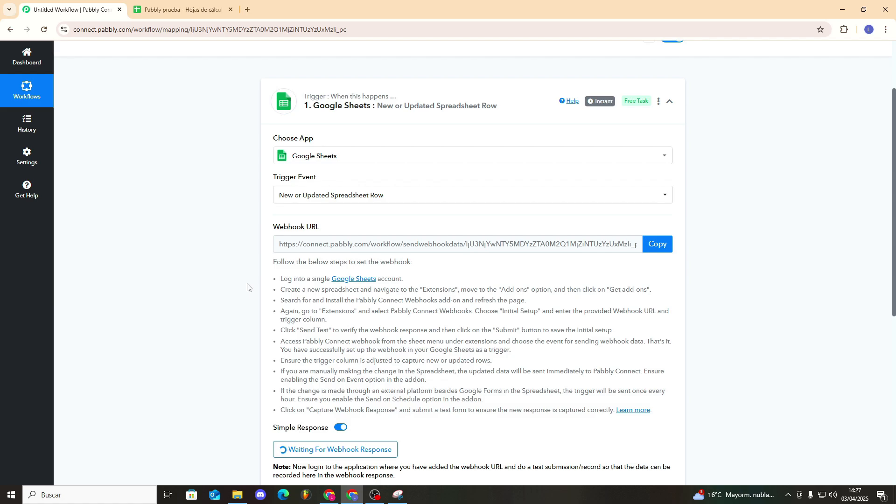
{"action": "left_click_drag", "start_coordinate": [281, 280], "coordinate": [593, 413]}
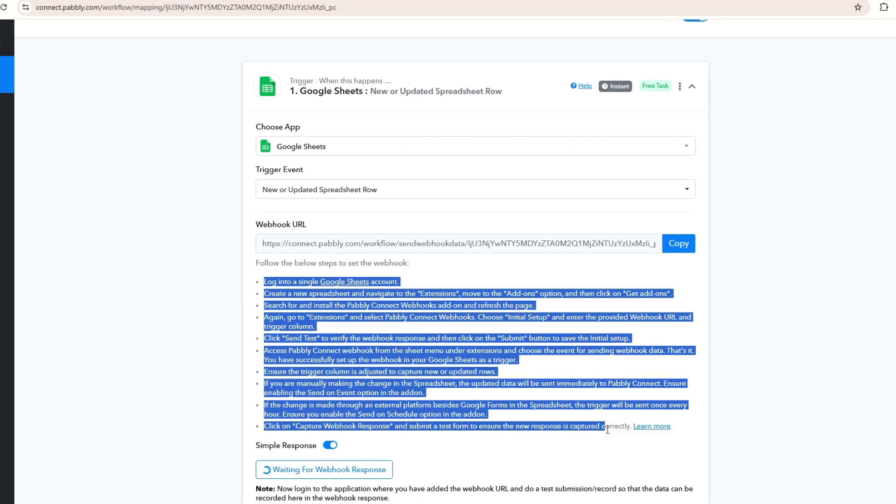
{"action": "left_click", "coordinate": [607, 428]}
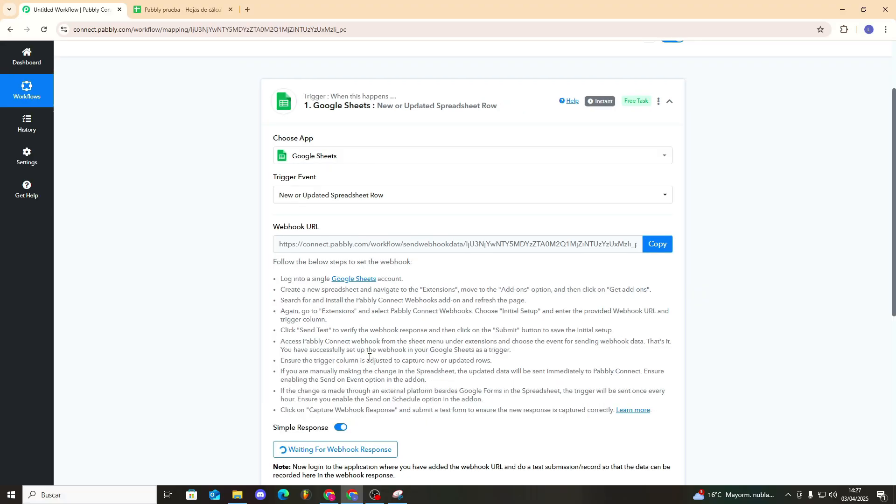
Step: Configure the action step as Google Sheets with the Create a Sheet event, using the existing Google Sheets #1 connection
{"action": "scroll", "coordinate": [372, 349], "scroll_direction": "down", "scroll_amount": 3}
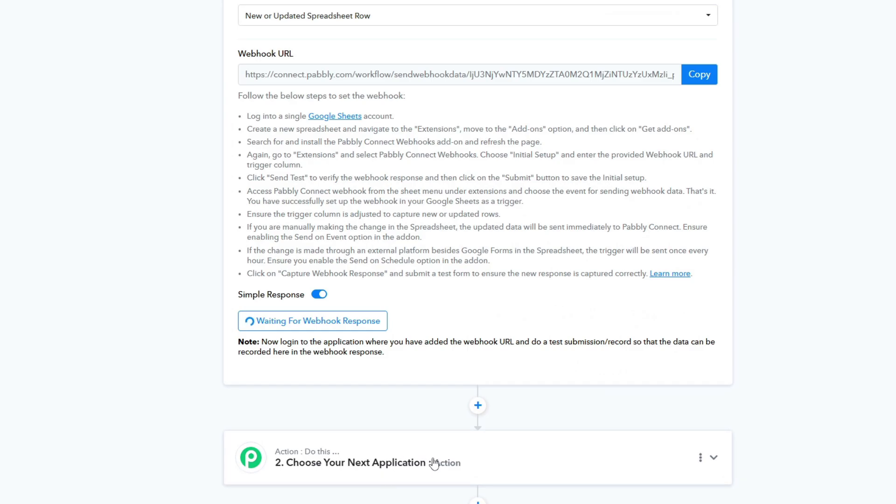
{"action": "left_click", "coordinate": [445, 464]}
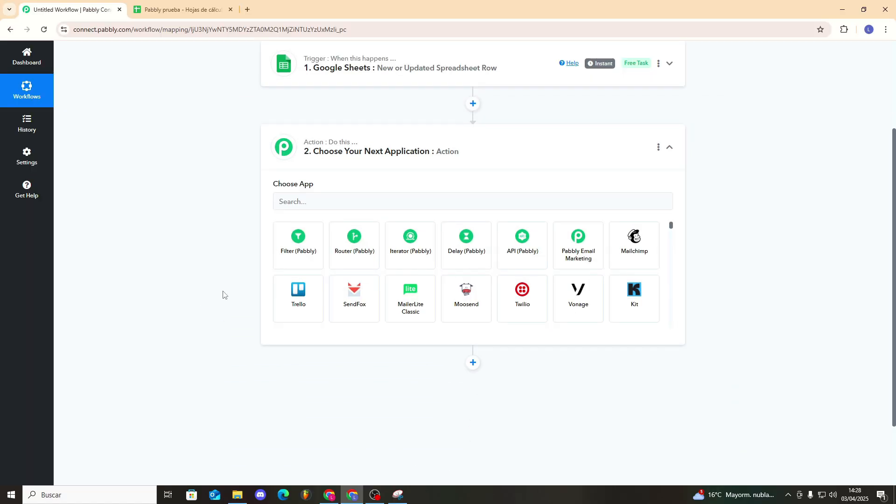
{"action": "left_click", "coordinate": [286, 415]}
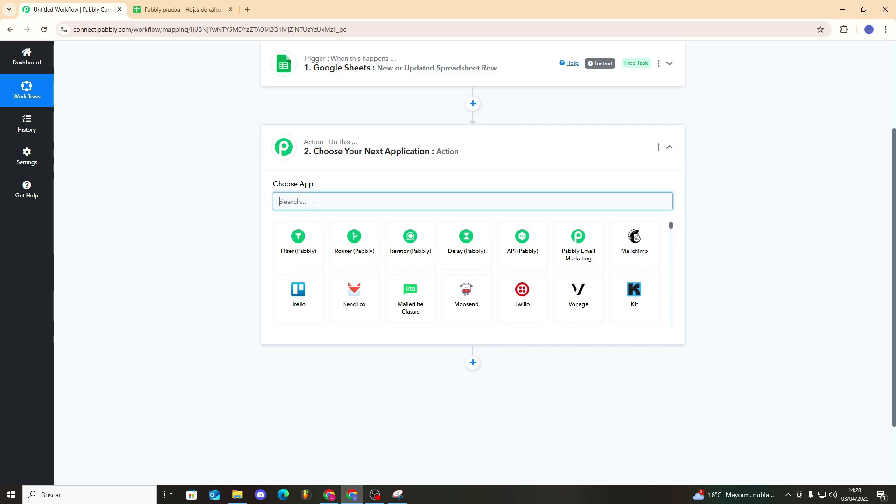
{"action": "type", "text": "go"}
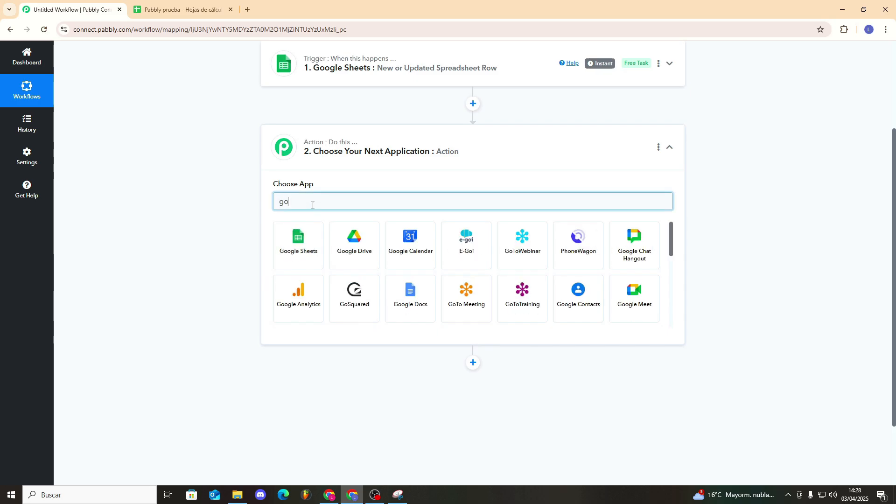
{"action": "left_click", "coordinate": [309, 240]}
{"action": "left_click", "coordinate": [309, 241]}
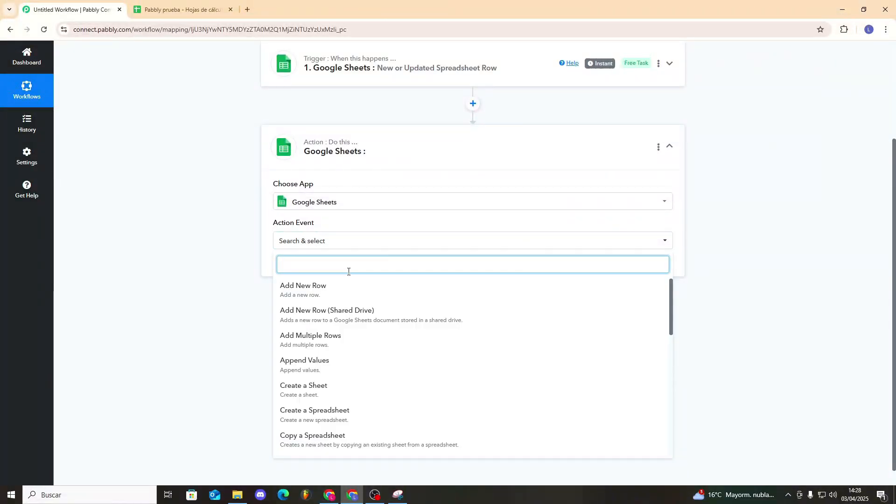
{"action": "left_click", "coordinate": [326, 390]}
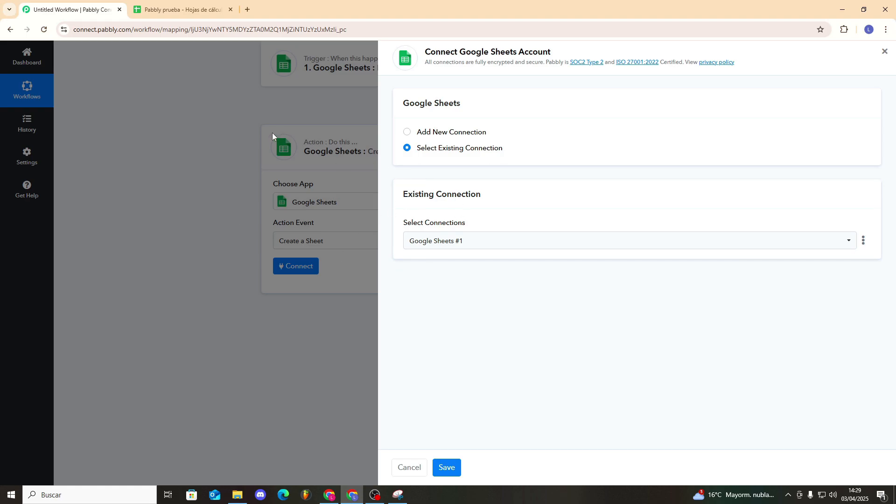
{"action": "left_click", "coordinate": [447, 467]}
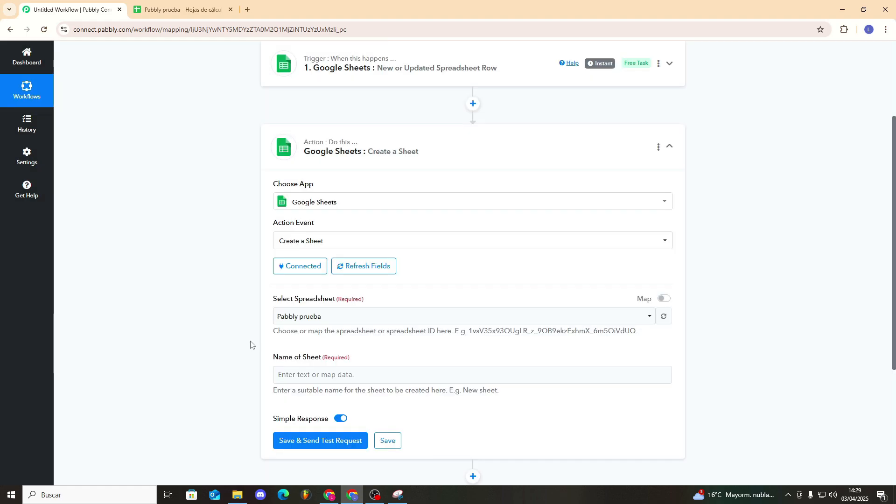
Step: Choose the Pabbly prueba spreadsheet with B1 as the new sheet's name, and save and send a test request
{"action": "left_click", "coordinate": [335, 316]}
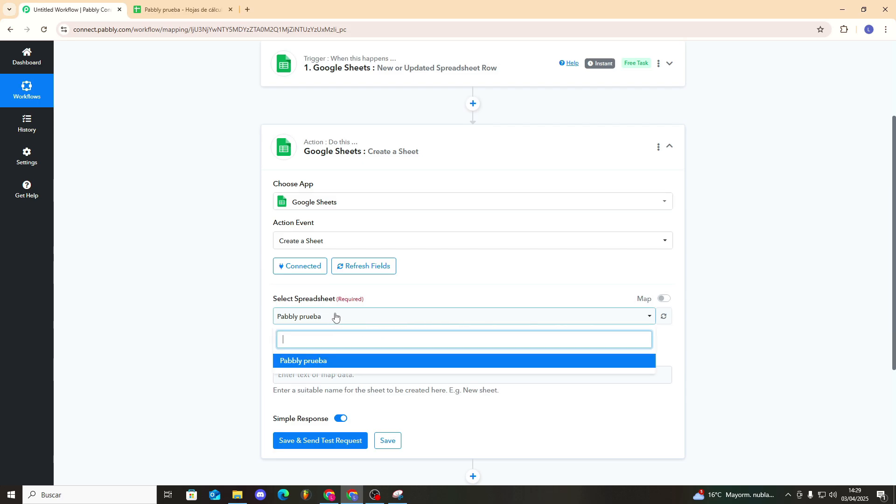
{"action": "left_click", "coordinate": [320, 366]}
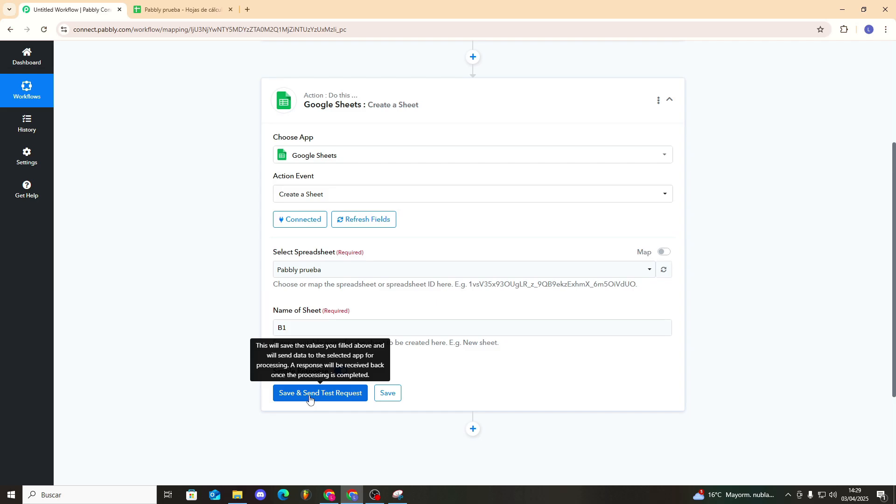
{"action": "left_click", "coordinate": [310, 398]}
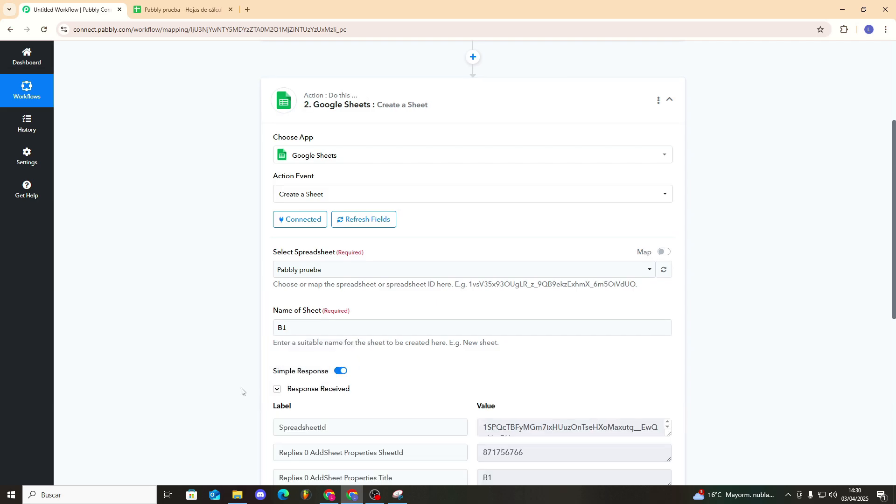
{"action": "scroll", "coordinate": [245, 392], "scroll_direction": "down", "scroll_amount": 4}
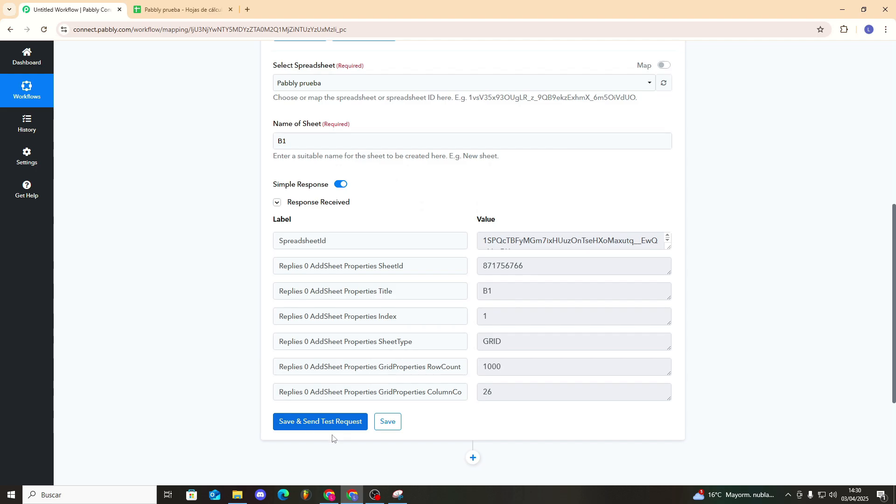
Step: Switch to the Pabbly prueba spreadsheet in Google Sheets and check the B1 and Hoja 1 sheets
{"action": "left_click", "coordinate": [158, 5]}
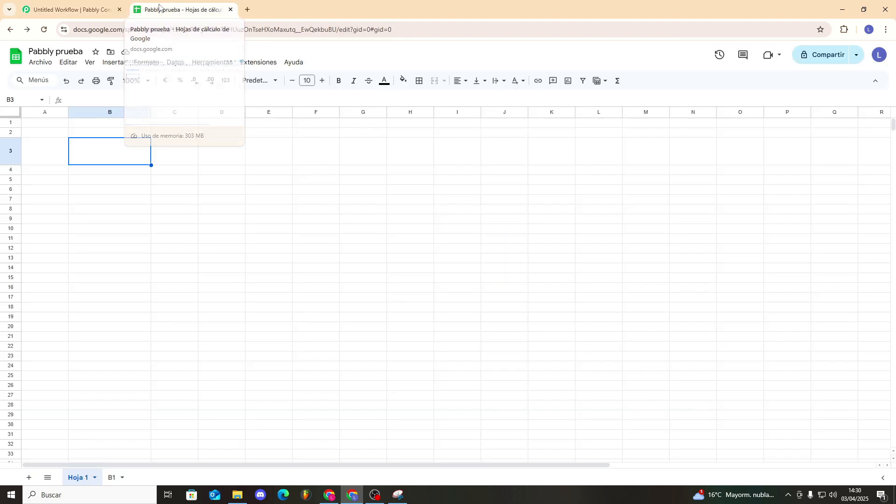
{"action": "left_click", "coordinate": [112, 477]}
{"action": "left_click", "coordinate": [78, 477]}
{"action": "left_click", "coordinate": [90, 175]}
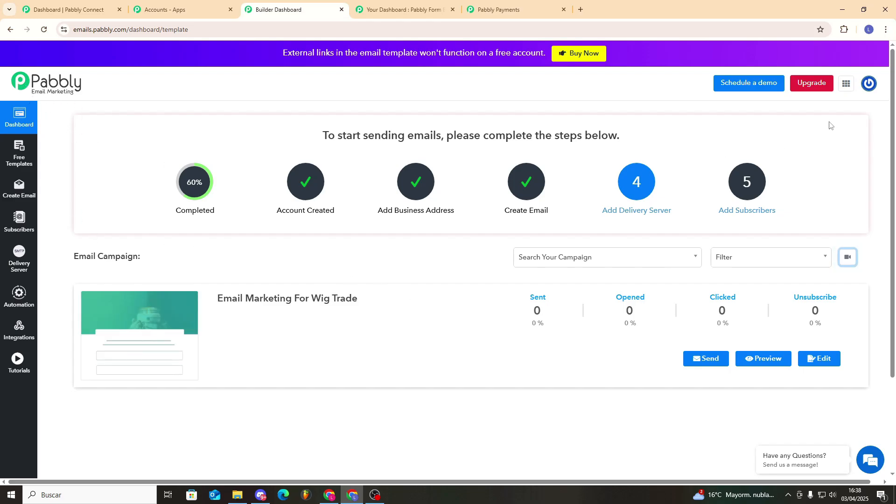
Step: View the other available Pabbly apps from the email marketing dashboard
{"action": "left_click", "coordinate": [845, 83]}
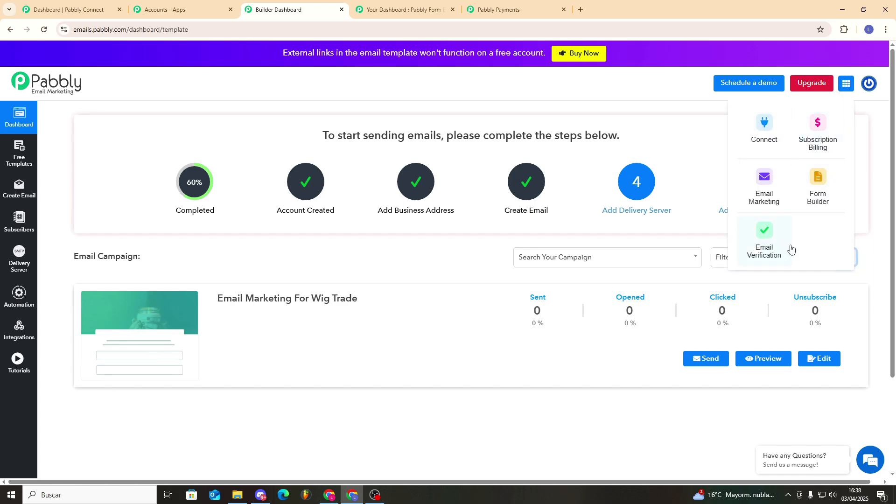
{"action": "left_click", "coordinate": [629, 85]}
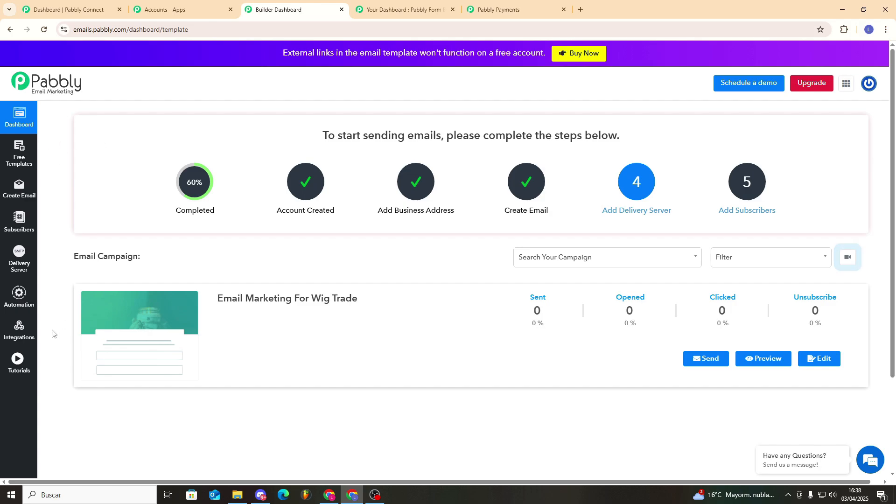
Step: View the Google Analytics and Developer API integration settings, and open the free email templates
{"action": "left_click", "coordinate": [26, 329]}
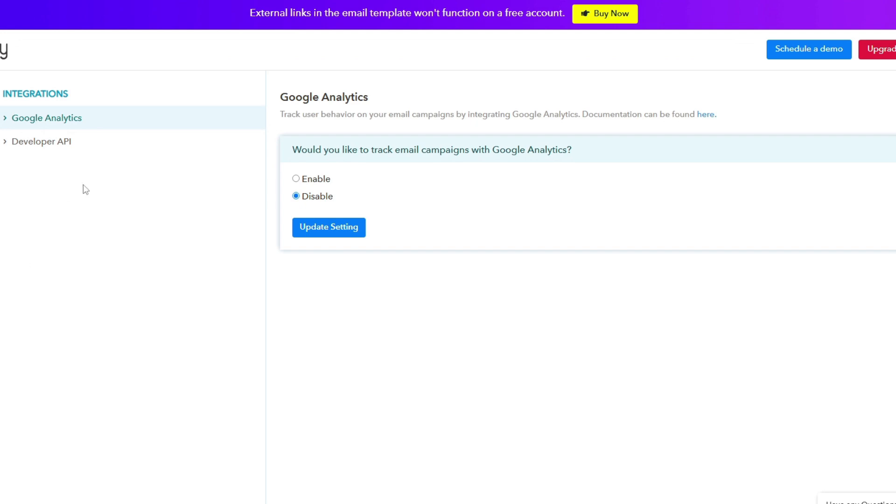
{"action": "left_click", "coordinate": [41, 142]}
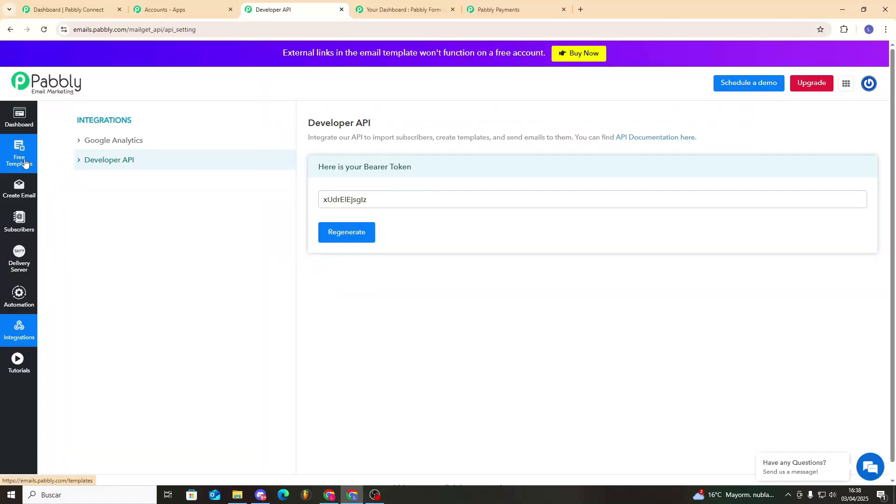
{"action": "left_click", "coordinate": [25, 163]}
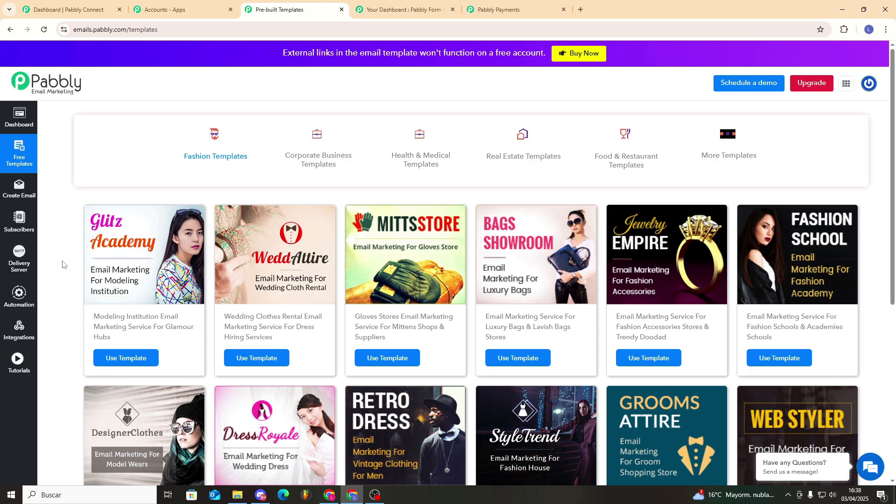
Step: Browse the fashion email templates, open the Trendy Shoe Store template for editing, and look through its layout
{"action": "scroll", "coordinate": [243, 267], "scroll_direction": "down", "scroll_amount": 6}
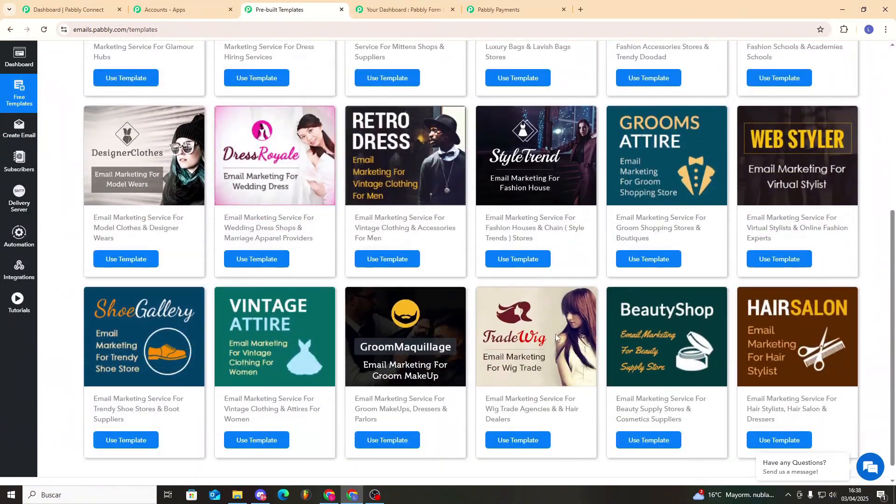
{"action": "scroll", "coordinate": [569, 340], "scroll_direction": "up", "scroll_amount": 10}
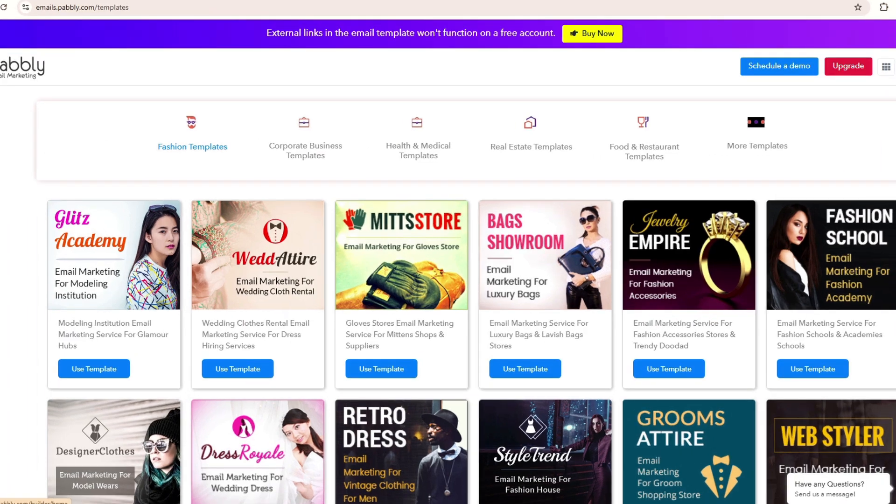
{"action": "scroll", "coordinate": [430, 338], "scroll_direction": "down", "scroll_amount": 1}
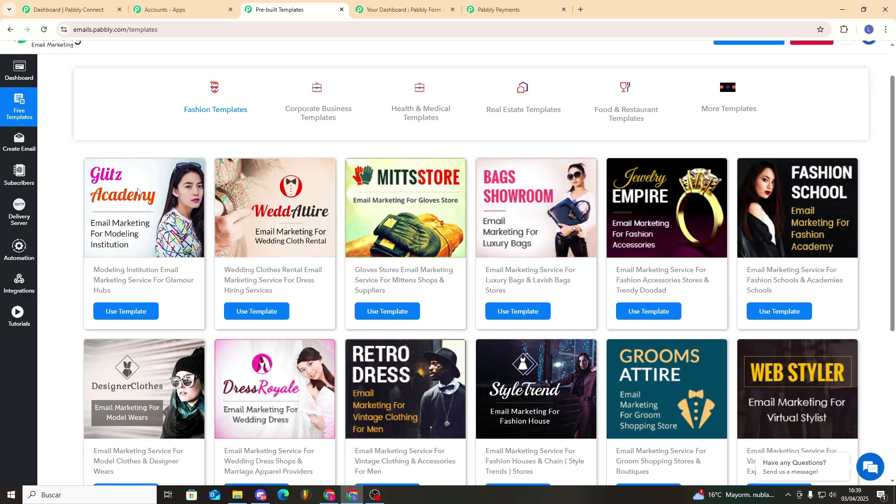
{"action": "scroll", "coordinate": [431, 257], "scroll_direction": "up", "scroll_amount": 1}
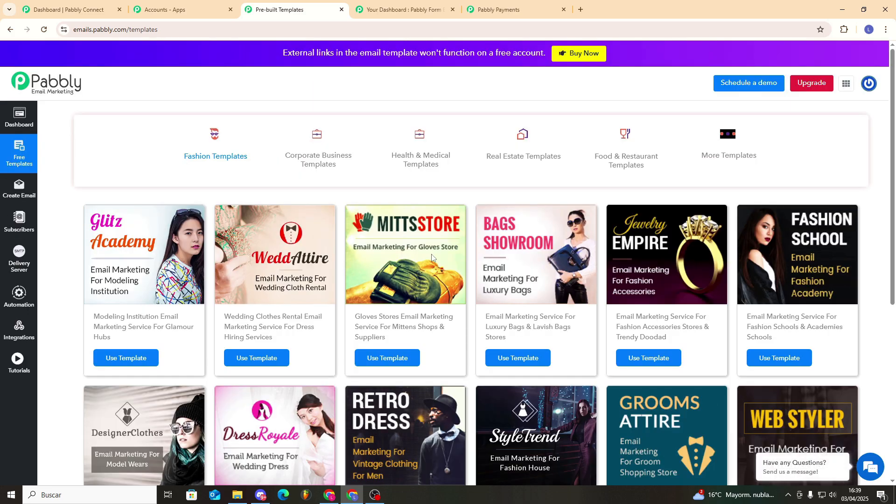
{"action": "scroll", "coordinate": [455, 262], "scroll_direction": "down", "scroll_amount": 6}
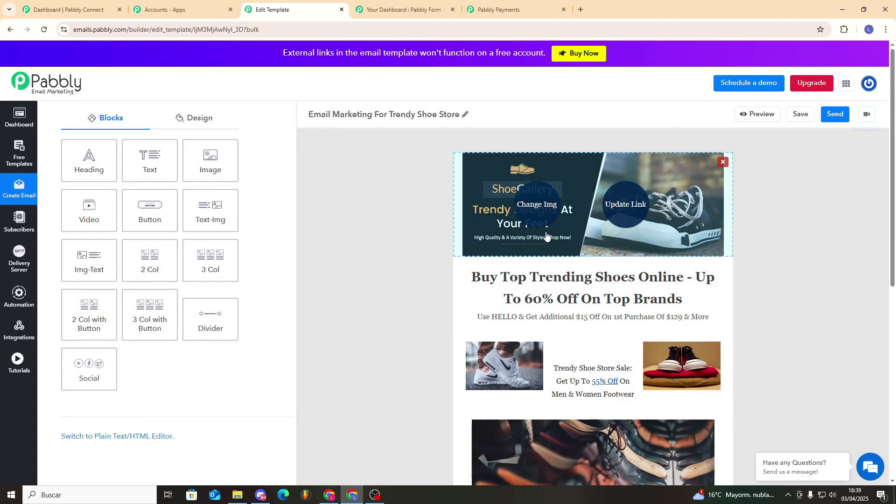
{"action": "scroll", "coordinate": [549, 256], "scroll_direction": "down", "scroll_amount": 3}
{"action": "scroll", "coordinate": [598, 212], "scroll_direction": "down", "scroll_amount": 4}
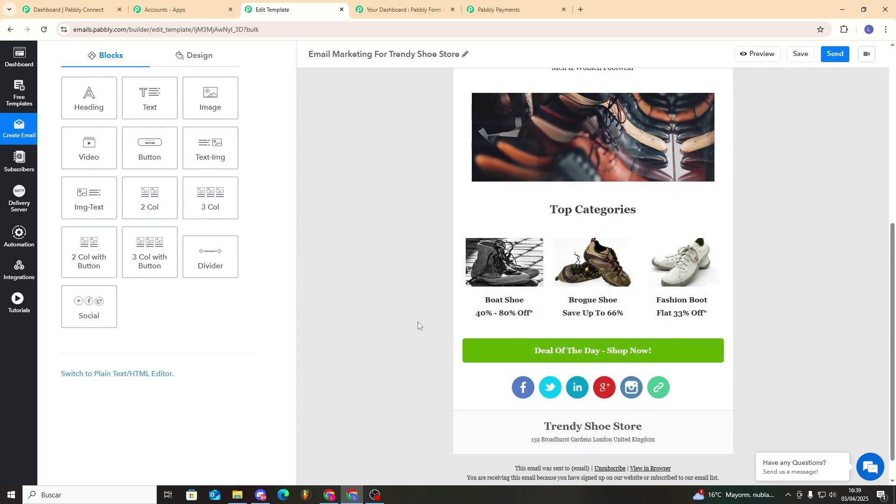
{"action": "scroll", "coordinate": [545, 370], "scroll_direction": "up", "scroll_amount": 4}
{"action": "scroll", "coordinate": [543, 369], "scroll_direction": "up", "scroll_amount": 3}
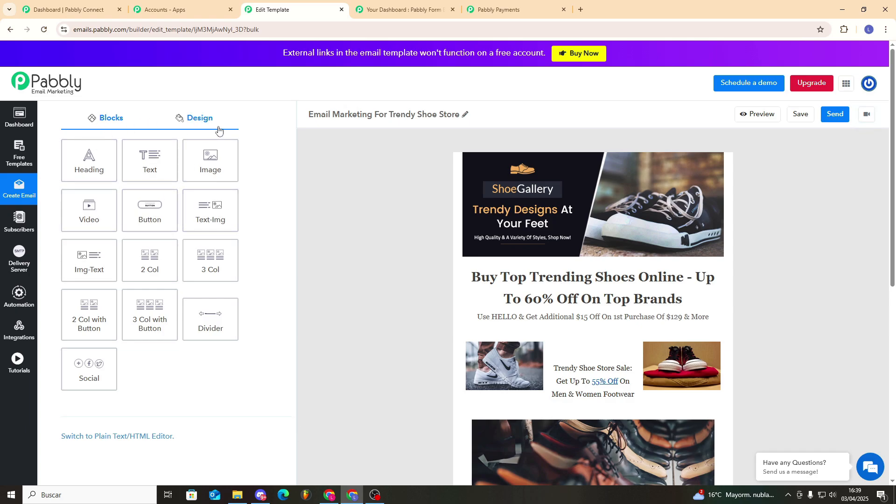
Step: Add a heading block beneath the ShoeGallery banner and remove it again
{"action": "mouse_move", "coordinate": [560, 205]}
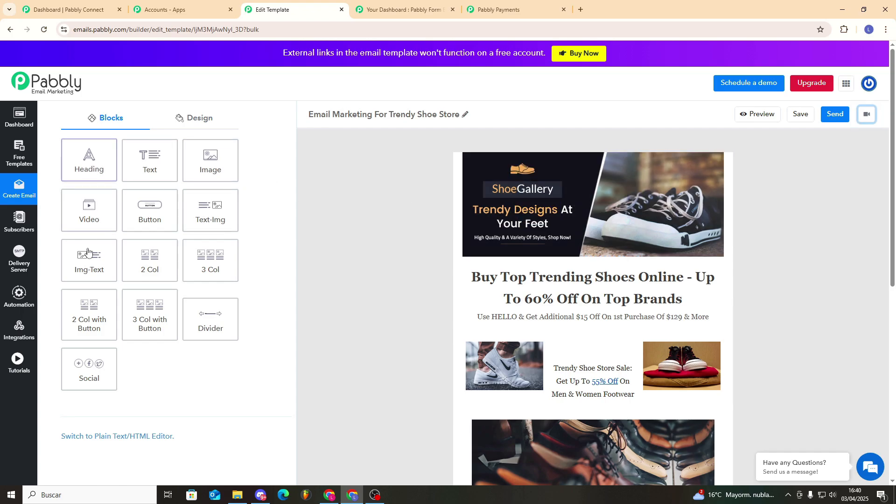
{"action": "mouse_move", "coordinate": [540, 252]}
{"action": "left_click_drag", "start_coordinate": [114, 163], "coordinate": [635, 252]}
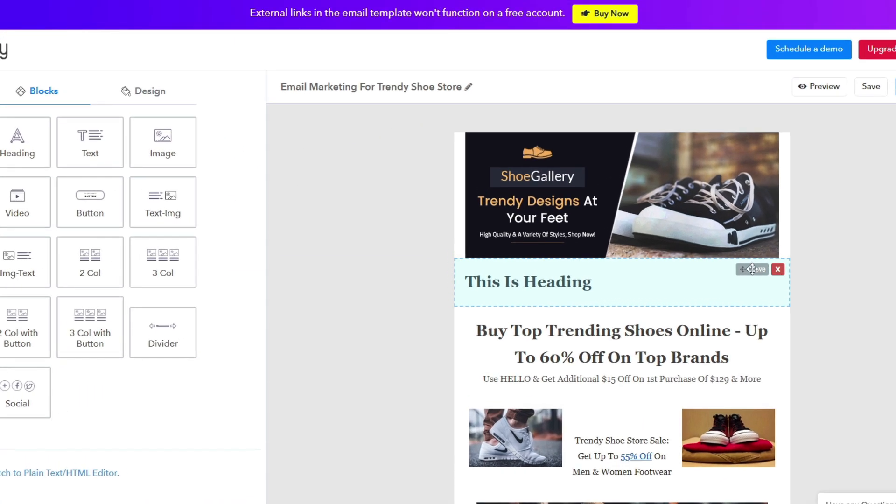
{"action": "left_click_drag", "start_coordinate": [750, 269], "coordinate": [95, 161]}
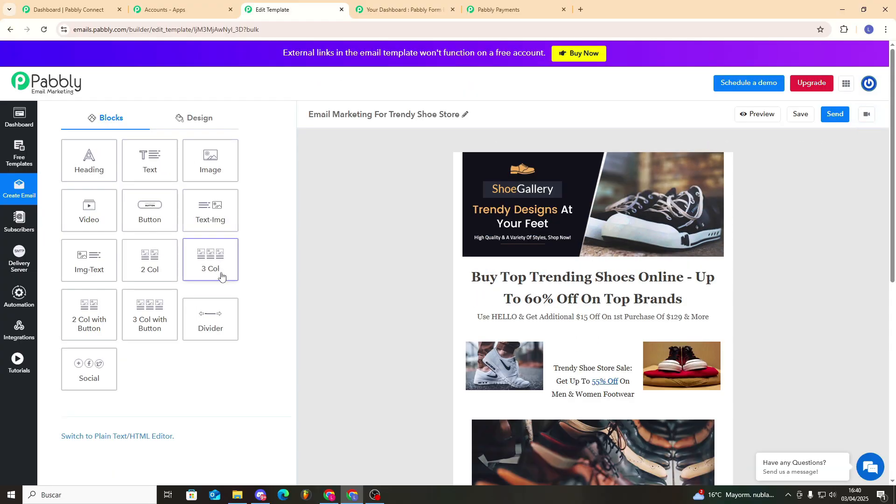
Step: Open the social icons block beneath the deal button for editing, and look over the rest of the email template
{"action": "scroll", "coordinate": [234, 288], "scroll_direction": "down", "scroll_amount": 5}
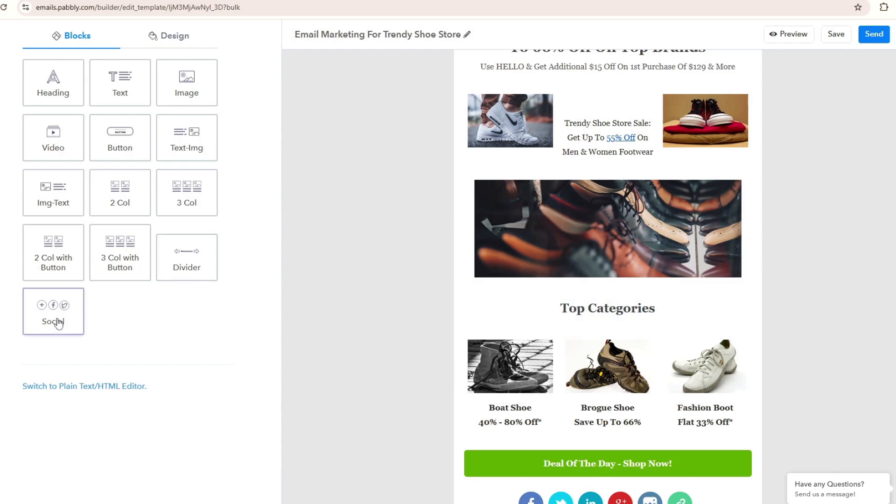
{"action": "scroll", "coordinate": [642, 401], "scroll_direction": "down", "scroll_amount": 1}
{"action": "left_click", "coordinate": [605, 456]}
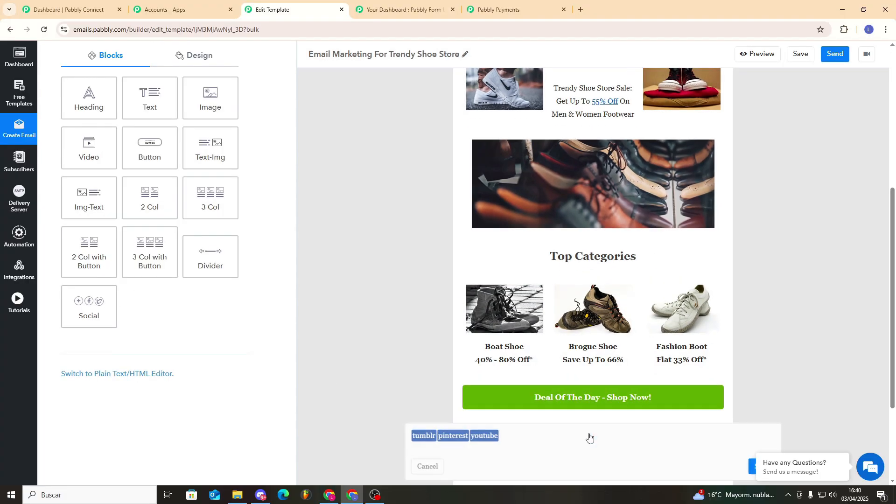
{"action": "scroll", "coordinate": [376, 378], "scroll_direction": "down", "scroll_amount": 3}
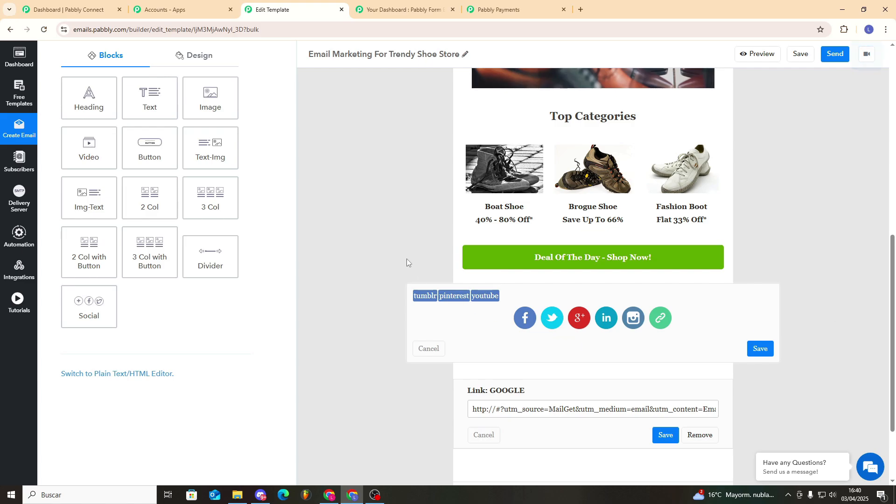
{"action": "scroll", "coordinate": [674, 230], "scroll_direction": "up", "scroll_amount": 9}
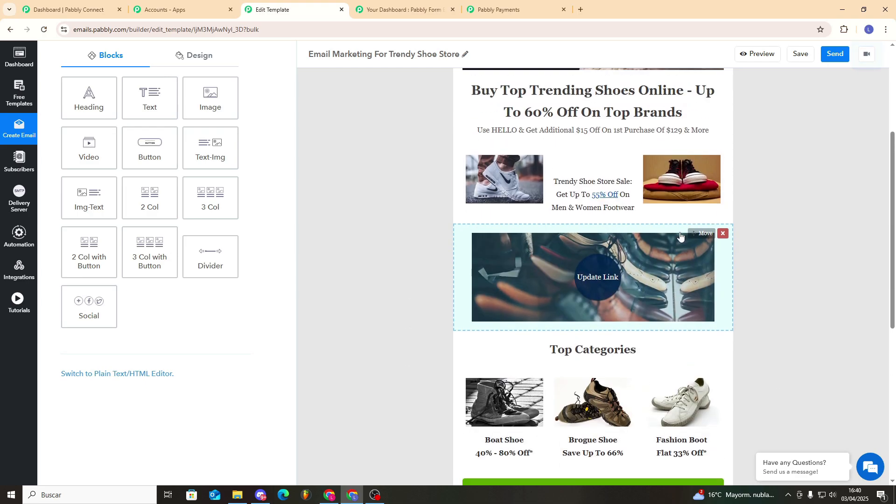
{"action": "scroll", "coordinate": [769, 284], "scroll_direction": "down", "scroll_amount": 4}
{"action": "scroll", "coordinate": [769, 284], "scroll_direction": "down", "scroll_amount": 5}
{"action": "scroll", "coordinate": [440, 301], "scroll_direction": "up", "scroll_amount": 10}
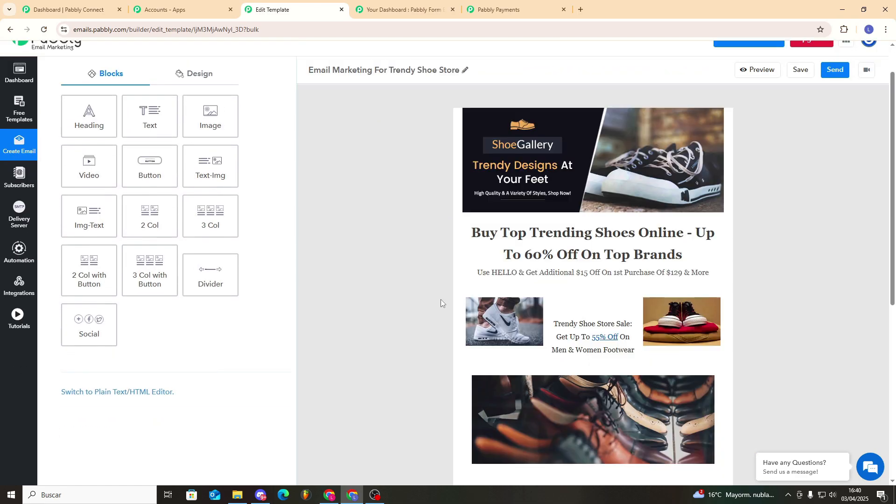
Step: Preview the shoe store email from its banner to its footer, and close the preview
{"action": "left_click", "coordinate": [750, 115]}
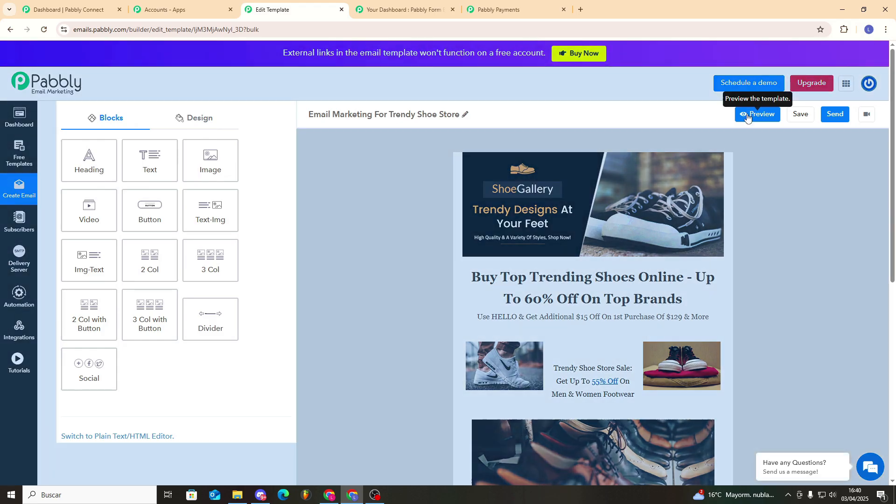
{"action": "scroll", "coordinate": [627, 261], "scroll_direction": "down", "scroll_amount": 12}
{"action": "scroll", "coordinate": [674, 281], "scroll_direction": "up", "scroll_amount": 5}
{"action": "scroll", "coordinate": [674, 281], "scroll_direction": "up", "scroll_amount": 6}
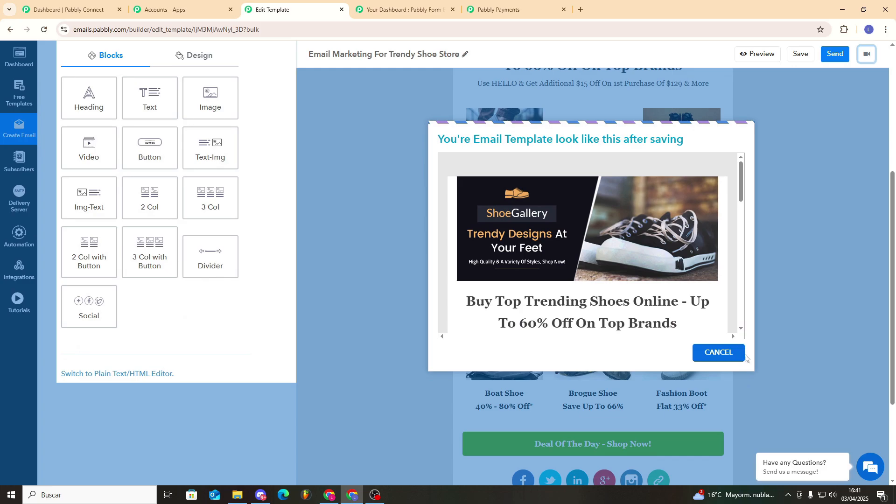
{"action": "left_click", "coordinate": [735, 353]}
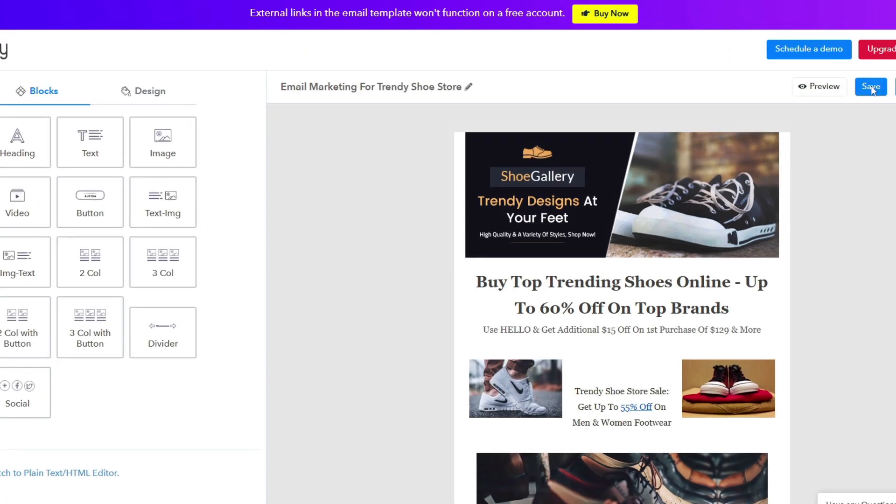
Step: Save the shoe store email, start sending it, and proceed to connecting a delivery server
{"action": "left_click", "coordinate": [870, 88]}
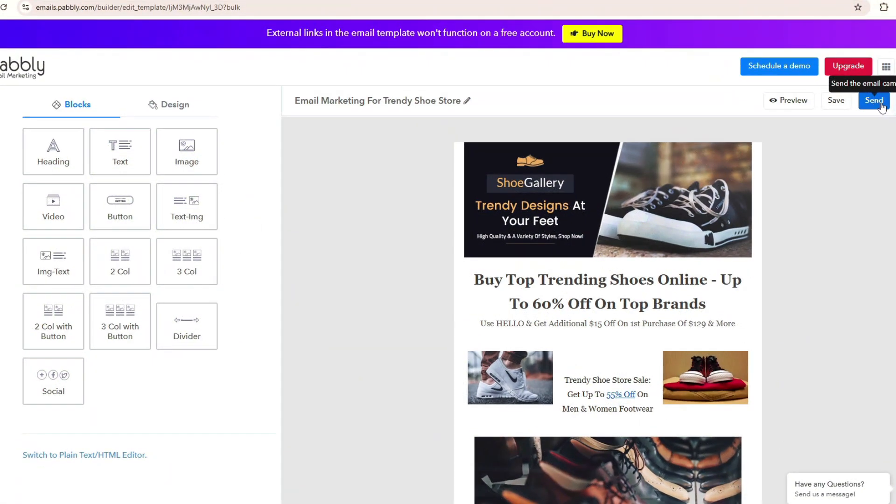
{"action": "left_click", "coordinate": [880, 103]}
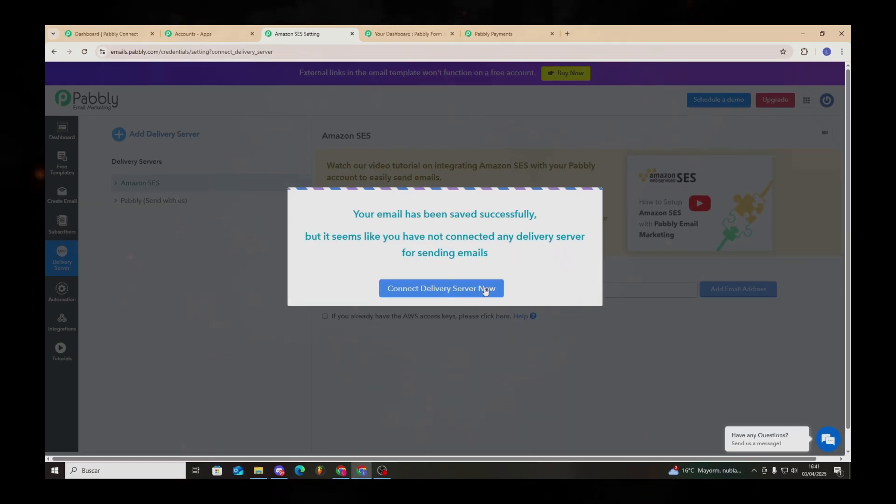
{"action": "left_click", "coordinate": [490, 293]}
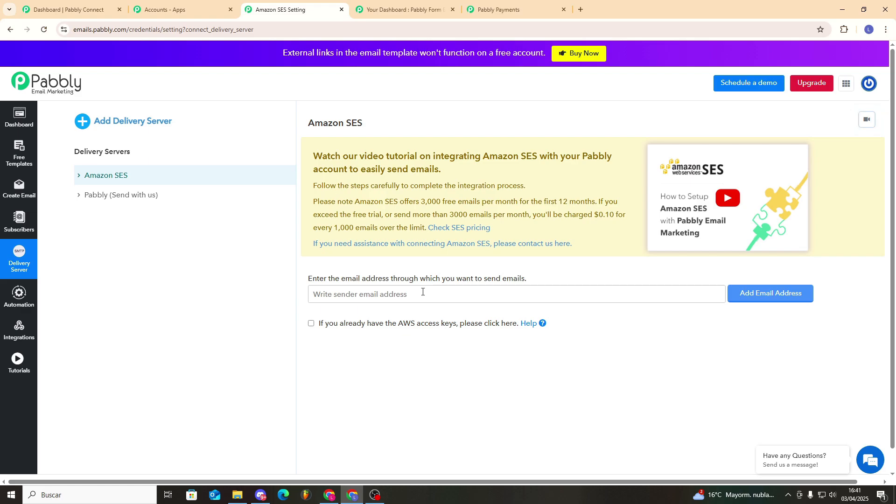
Step: Open the Pabbly (Send with us) delivery server and read the domain requirements for adding a sender email
{"action": "left_click", "coordinate": [422, 293]}
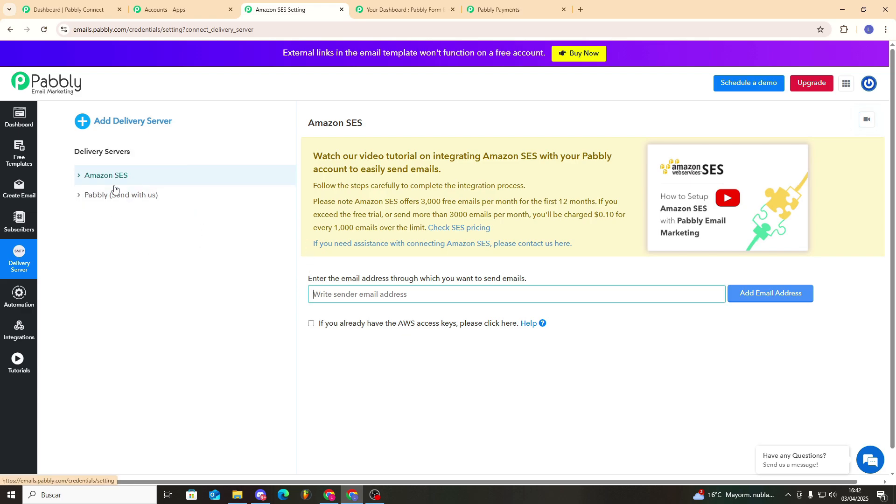
{"action": "left_click", "coordinate": [155, 201]}
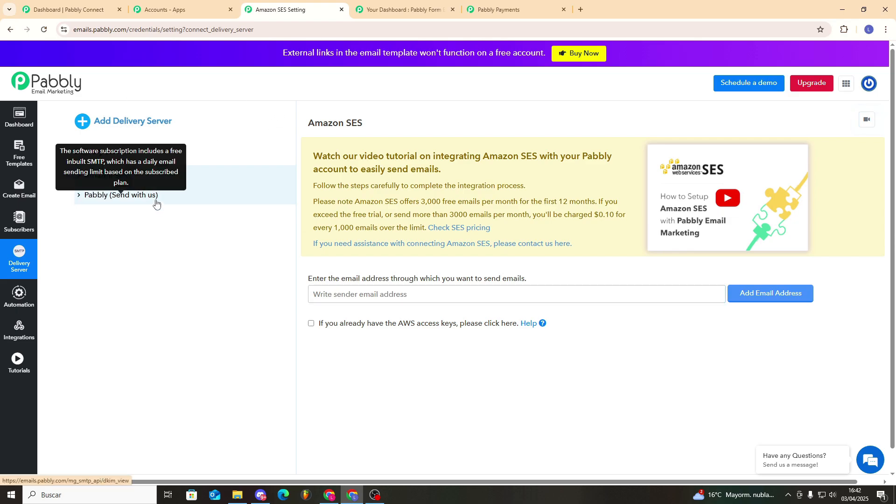
{"action": "left_click", "coordinate": [208, 206]}
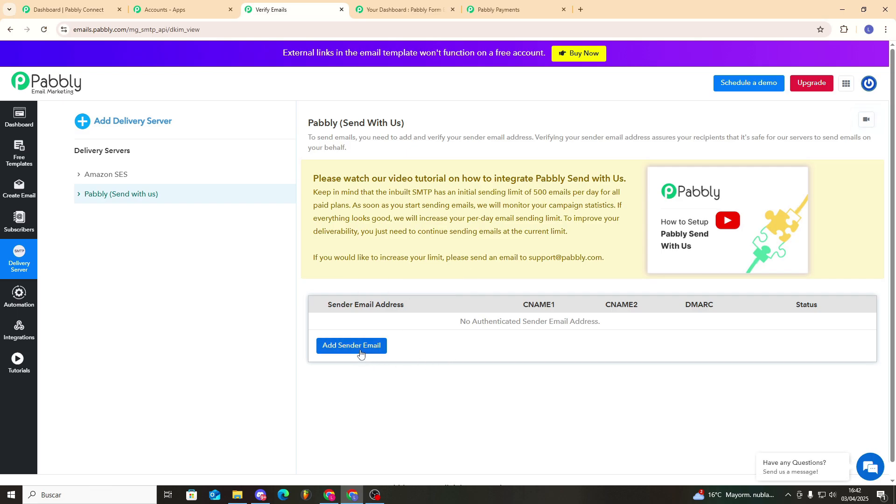
{"action": "left_click", "coordinate": [361, 353]}
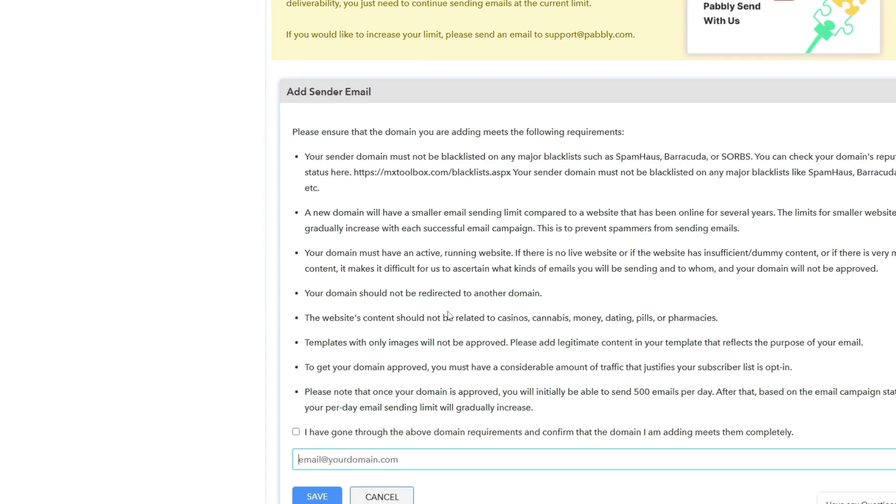
{"action": "scroll", "coordinate": [451, 307], "scroll_direction": "up", "scroll_amount": 4}
{"action": "scroll", "coordinate": [448, 307], "scroll_direction": "down", "scroll_amount": 4}
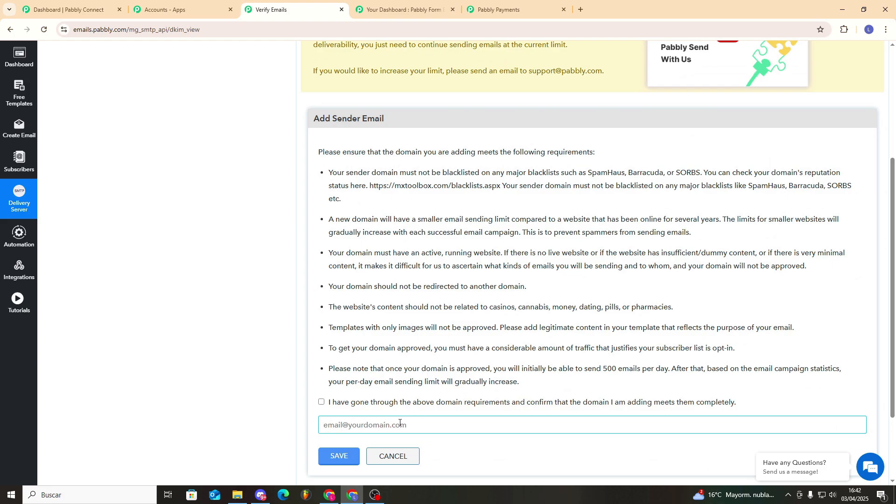
{"action": "scroll", "coordinate": [460, 368], "scroll_direction": "up", "scroll_amount": 2}
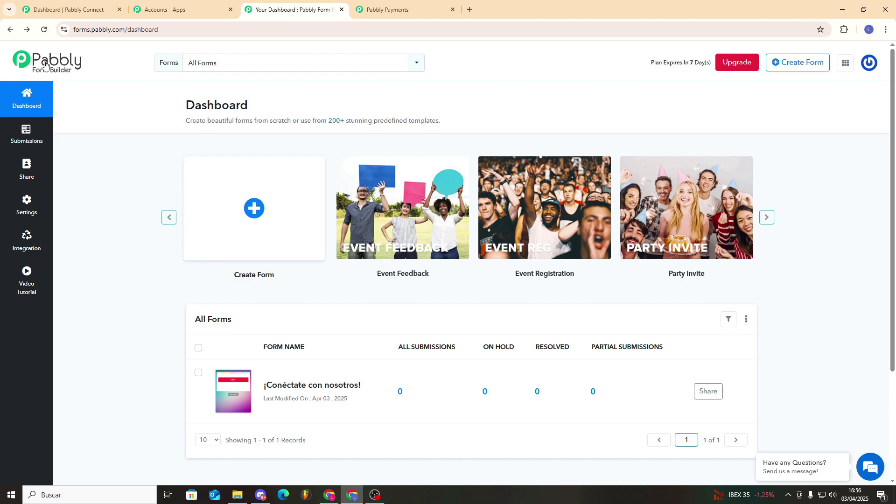
Step: Check the available Pabbly apps from Form Builder and browse the predefined form templates on its dashboard
{"action": "left_click", "coordinate": [845, 63]}
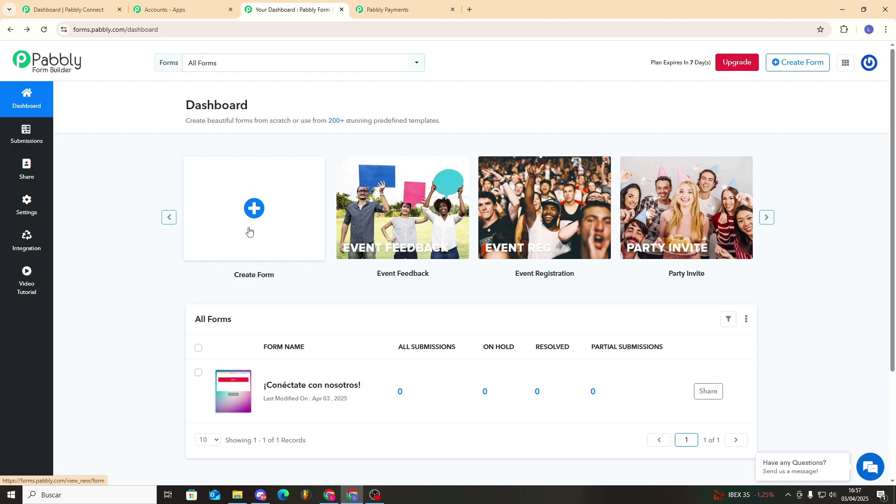
{"action": "left_click", "coordinate": [767, 218]}
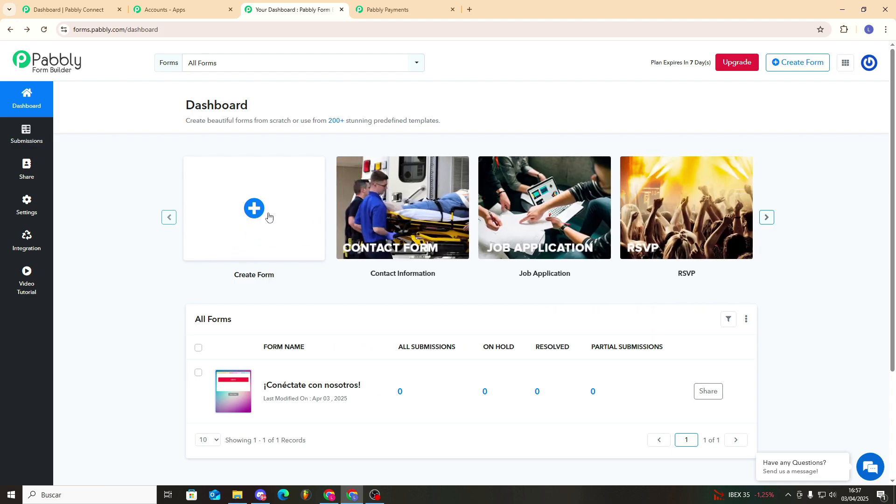
{"action": "left_click", "coordinate": [169, 217]}
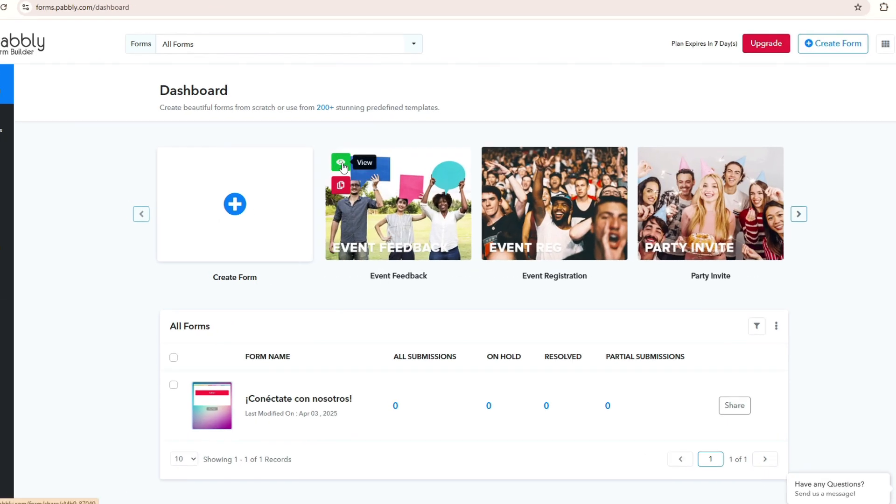
Step: View the Event Feedback form template, try Executive and Healthcare as answers, and return to the dashboard to browse more templates
{"action": "left_click", "coordinate": [342, 165]}
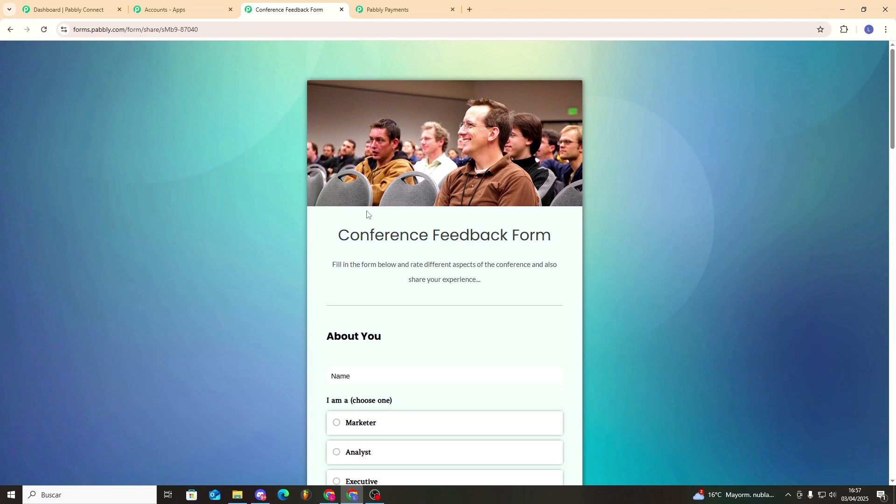
{"action": "scroll", "coordinate": [452, 348], "scroll_direction": "down", "scroll_amount": 3}
{"action": "left_click", "coordinate": [377, 342]}
{"action": "scroll", "coordinate": [347, 363], "scroll_direction": "down", "scroll_amount": 3}
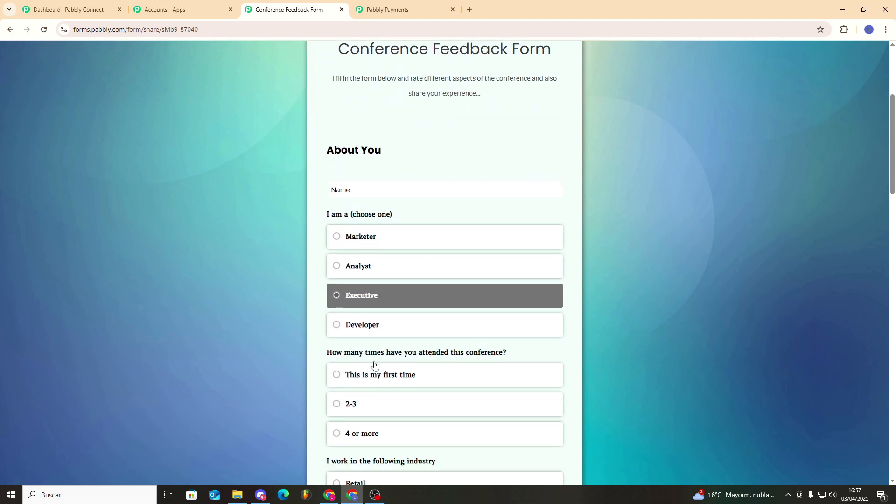
{"action": "left_click", "coordinate": [366, 342]}
{"action": "scroll", "coordinate": [410, 344], "scroll_direction": "down", "scroll_amount": 6}
{"action": "left_click", "coordinate": [391, 293]}
{"action": "scroll", "coordinate": [406, 317], "scroll_direction": "down", "scroll_amount": 2}
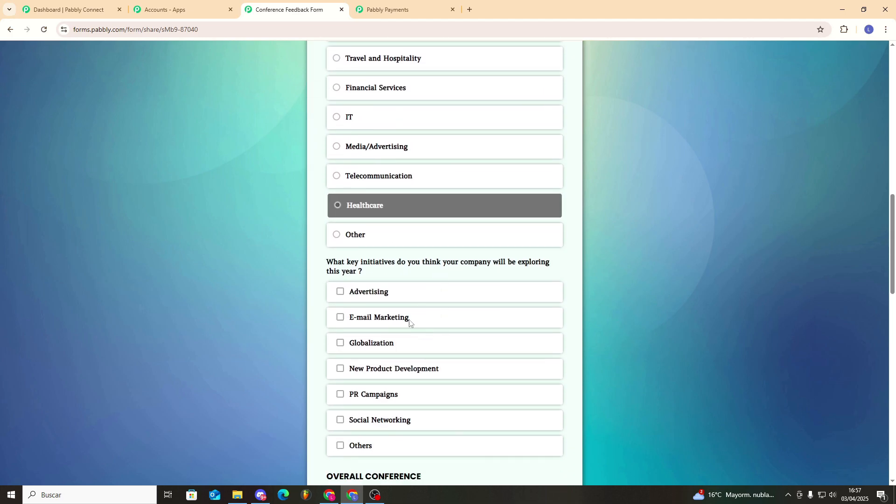
{"action": "scroll", "coordinate": [373, 340], "scroll_direction": "up", "scroll_amount": 12}
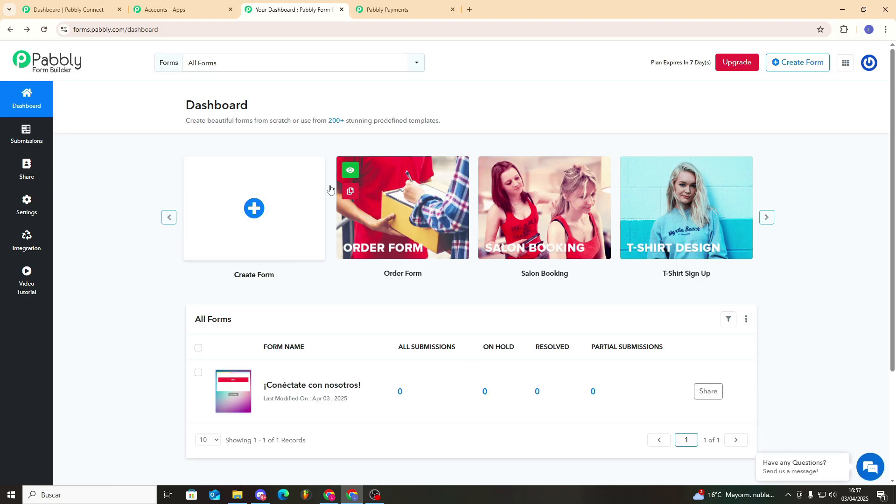
{"action": "left_click", "coordinate": [766, 218]}
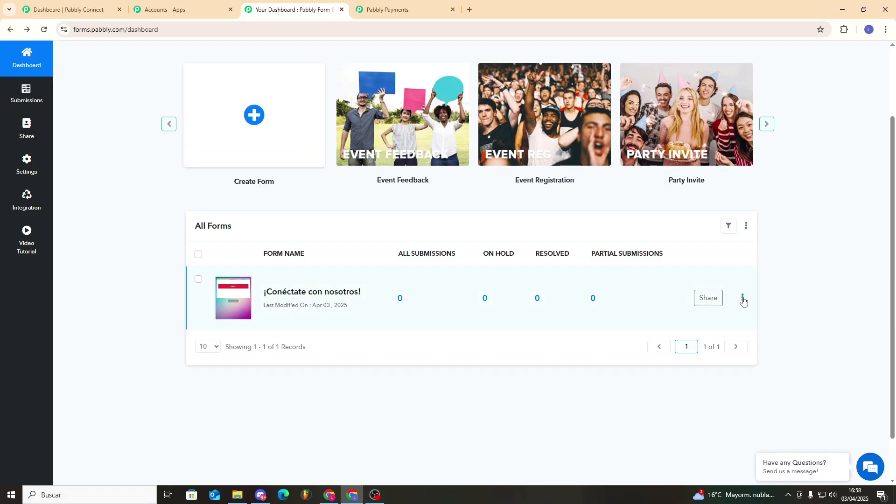
Step: Open the ¡Conéctate con nosotros! form for editing and add the heading dnmfjjnodhnf, a video block and a payment block
{"action": "left_click", "coordinate": [742, 299]}
{"action": "left_click", "coordinate": [699, 263]}
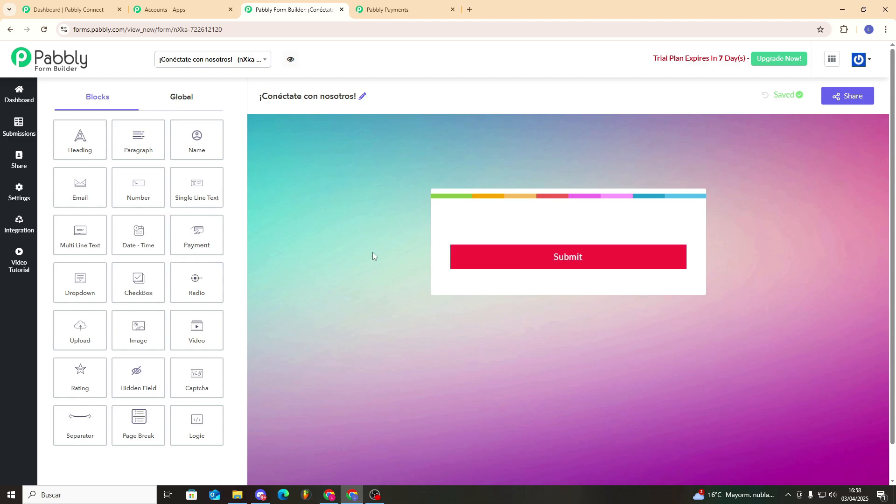
{"action": "left_click_drag", "start_coordinate": [82, 148], "coordinate": [546, 226]}
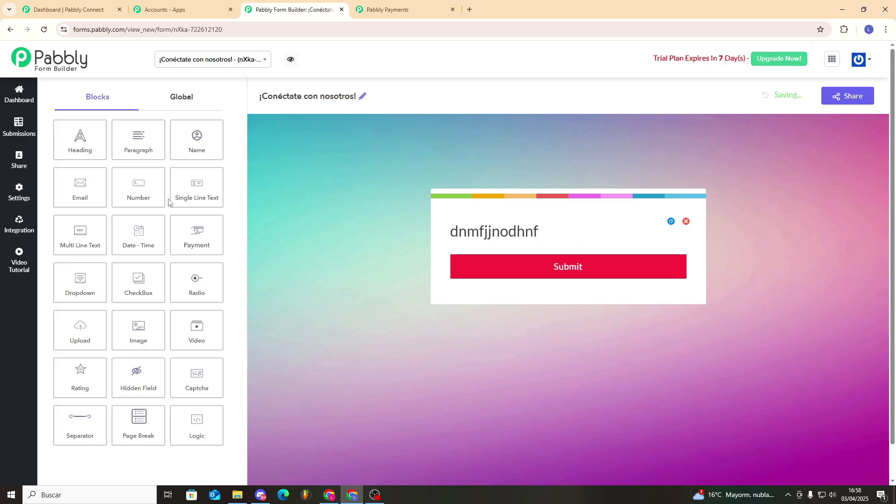
{"action": "scroll", "coordinate": [154, 233], "scroll_direction": "down", "scroll_amount": 1}
{"action": "left_click_drag", "start_coordinate": [197, 291], "coordinate": [519, 224]}
{"action": "left_click_drag", "start_coordinate": [552, 202], "coordinate": [556, 228]}
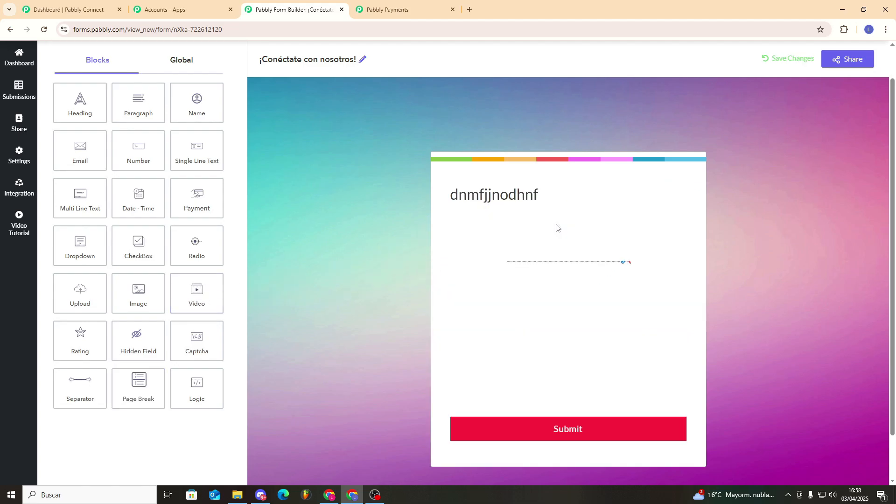
{"action": "left_click", "coordinate": [196, 208]}
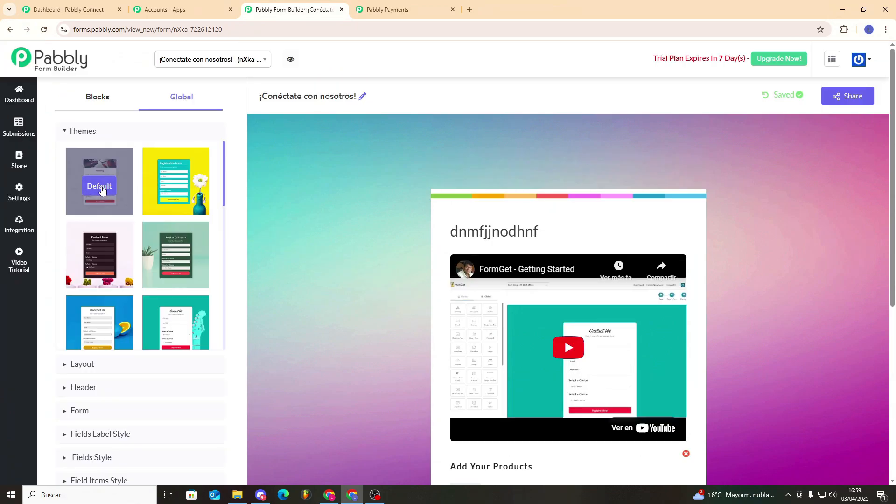
Step: Apply the Default theme to the form and delete its heading, returning to the global theme options
{"action": "left_click", "coordinate": [102, 190]}
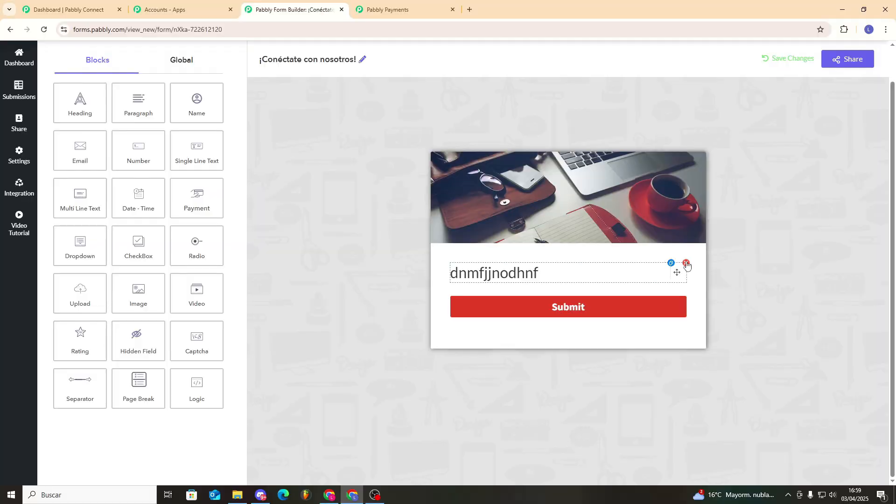
{"action": "left_click", "coordinate": [686, 262]}
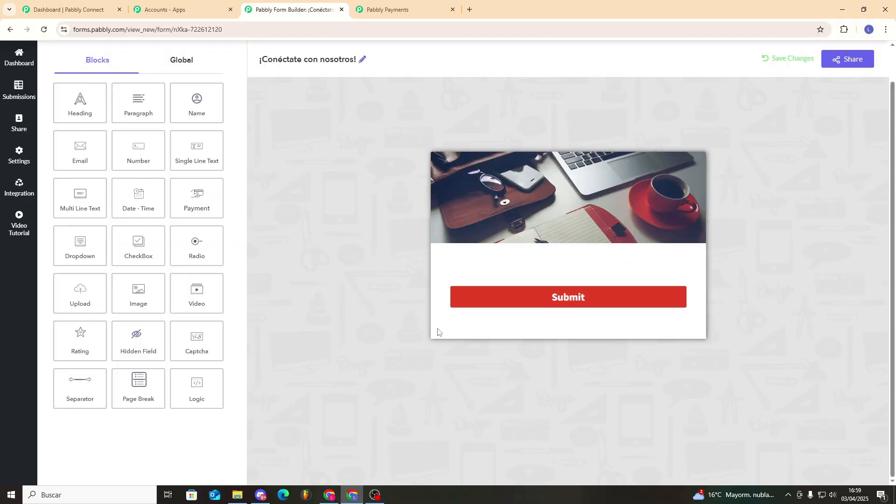
{"action": "left_click", "coordinate": [183, 61]}
{"action": "left_click", "coordinate": [66, 94]}
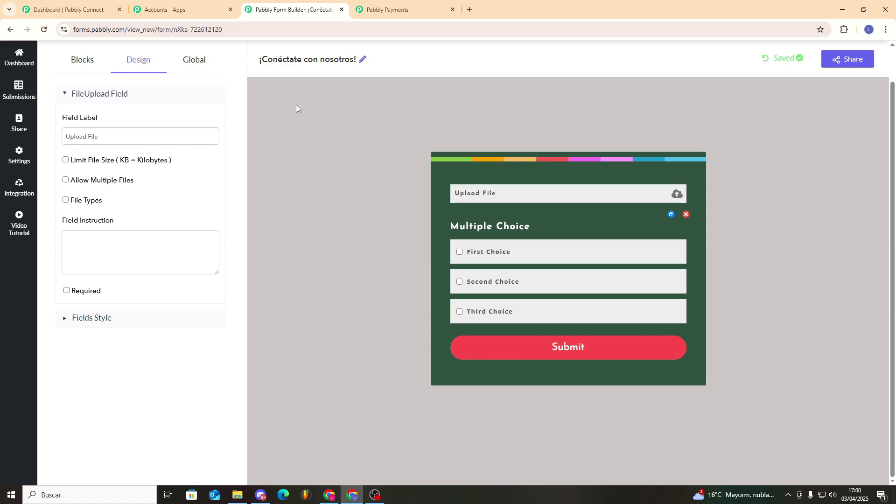
Step: Look through the form's submissions, sharing and integration pages
{"action": "left_click", "coordinate": [29, 89]}
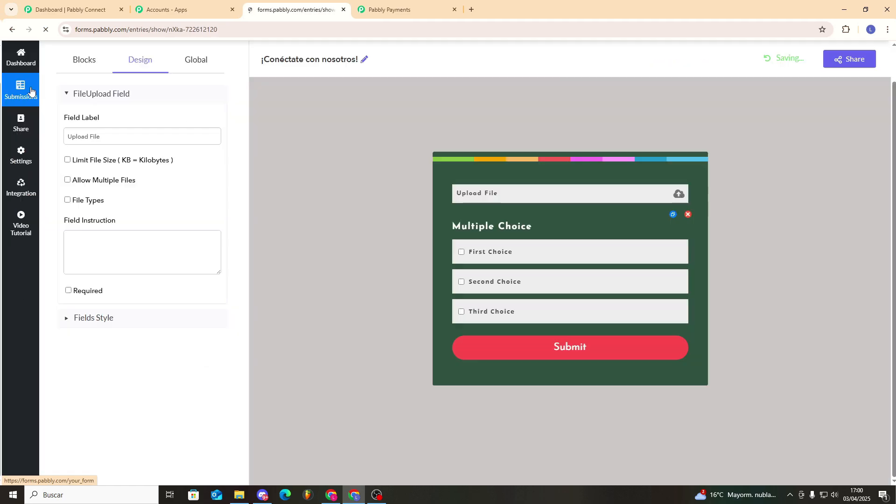
{"action": "left_click", "coordinate": [27, 170]}
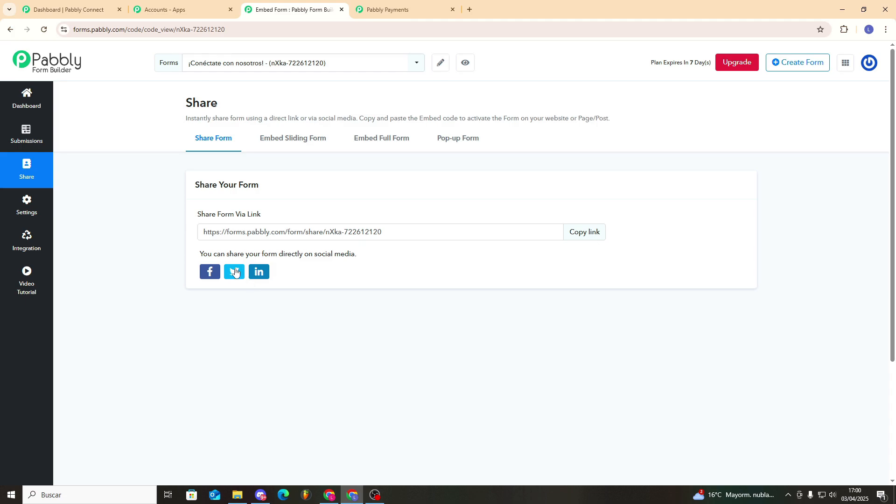
{"action": "left_click", "coordinate": [36, 242]}
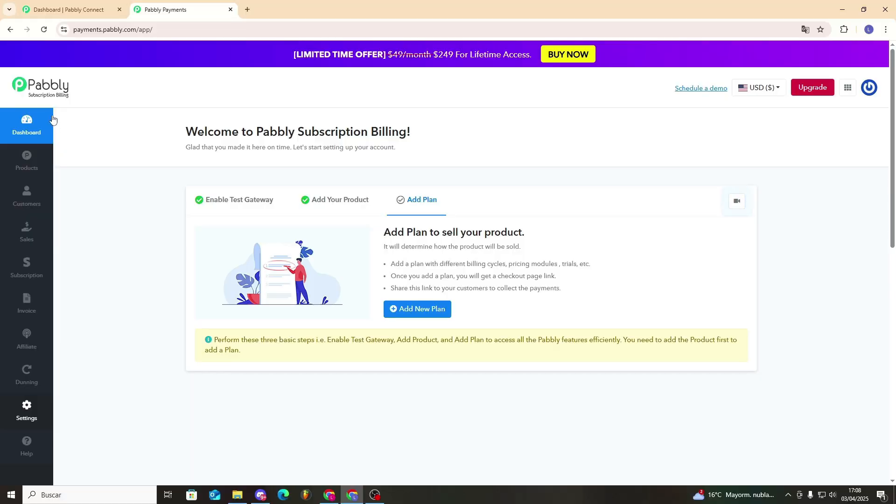
Step: Start a new plan for the Test product in Pabbly Subscription Billing, named Try 1 and sold in U.S. Dollar
{"action": "left_click", "coordinate": [848, 91]}
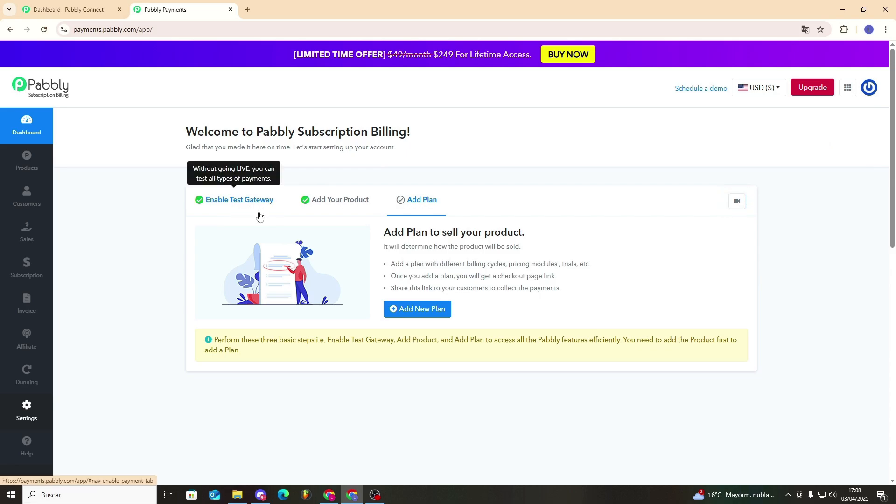
{"action": "left_click", "coordinate": [426, 314]}
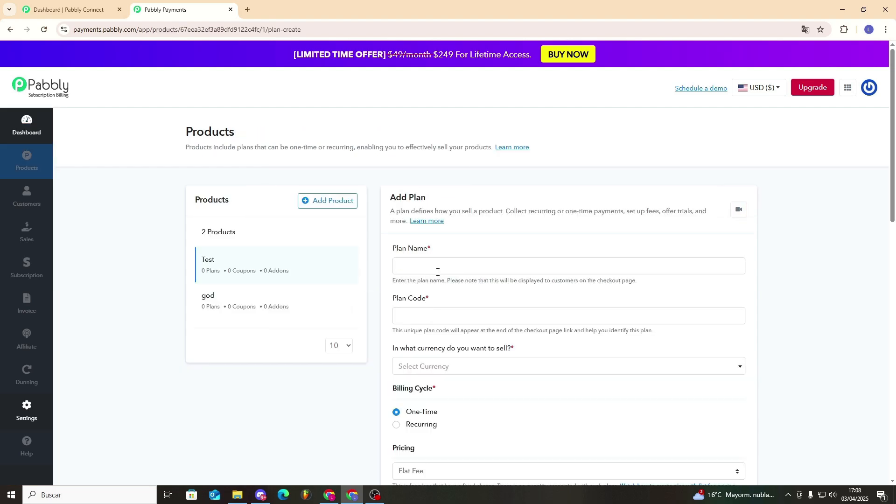
{"action": "left_click", "coordinate": [437, 267]}
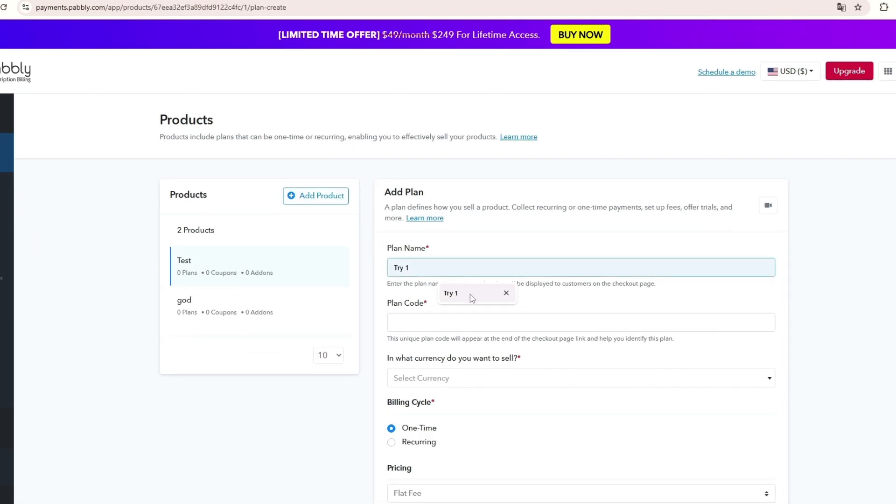
{"action": "left_click", "coordinate": [469, 293]}
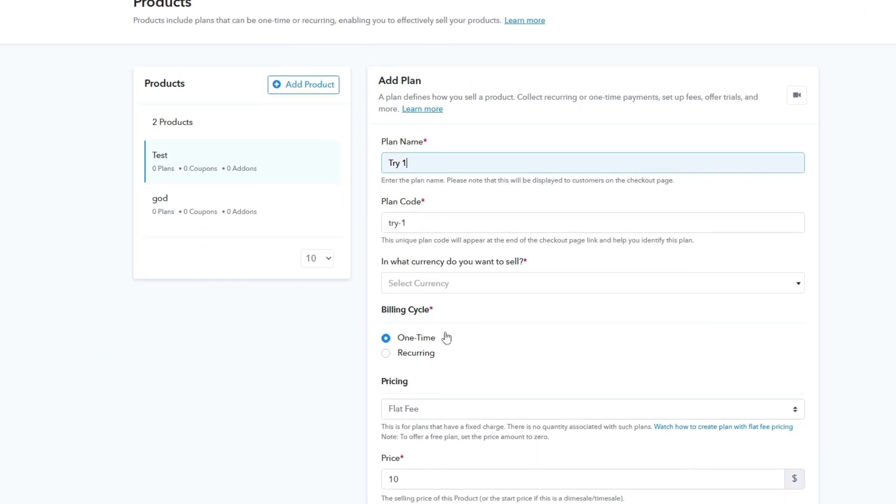
{"action": "left_click", "coordinate": [442, 383]}
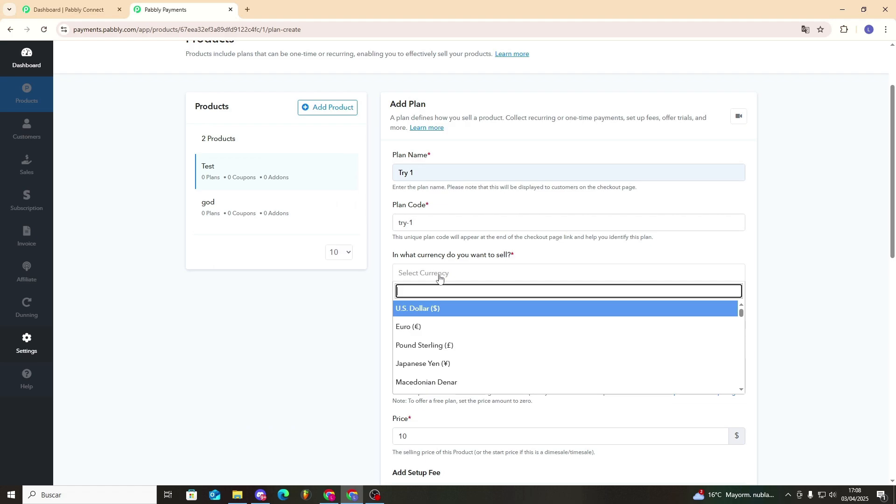
{"action": "left_click", "coordinate": [441, 309]}
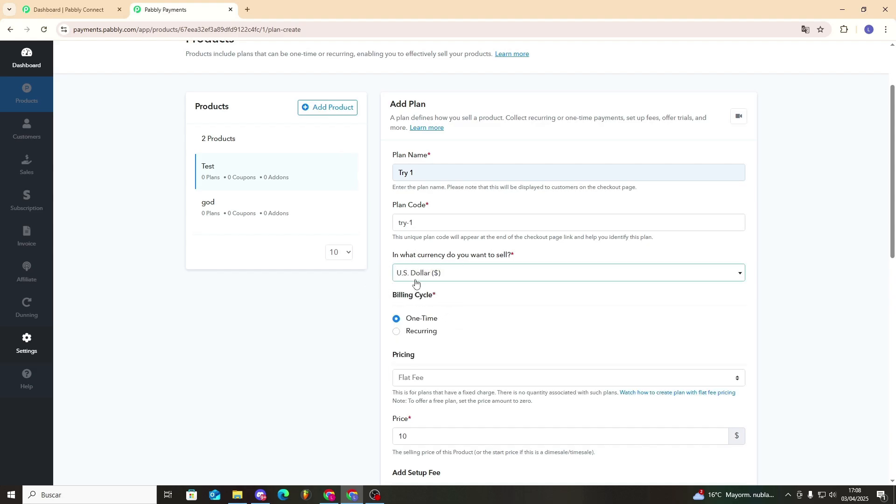
Step: Choose One-Time billing and Flat Fee pricing after trying the Recurring option, and set the plan price to 50 dollars
{"action": "scroll", "coordinate": [406, 280], "scroll_direction": "down", "scroll_amount": 1}
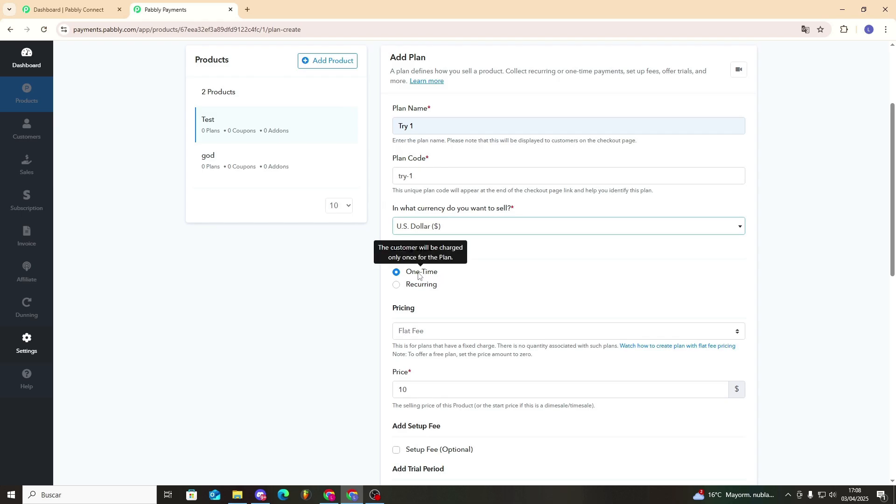
{"action": "left_click", "coordinate": [396, 287]}
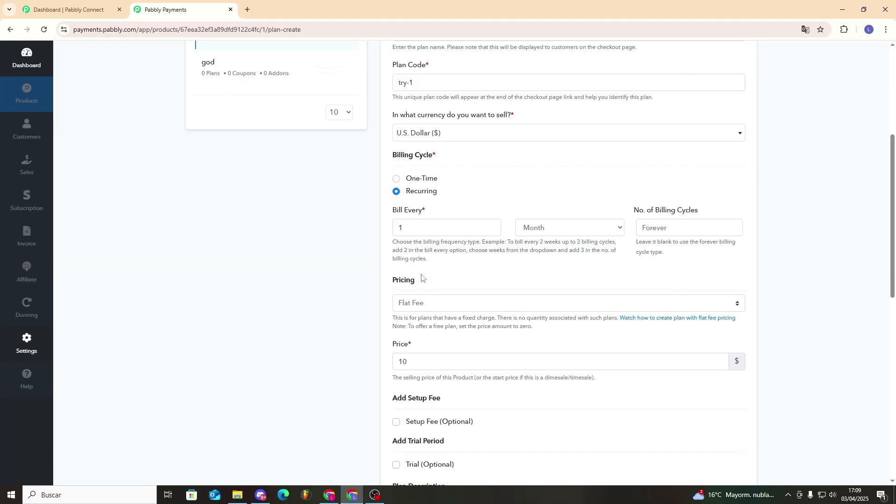
{"action": "left_click", "coordinate": [397, 180]}
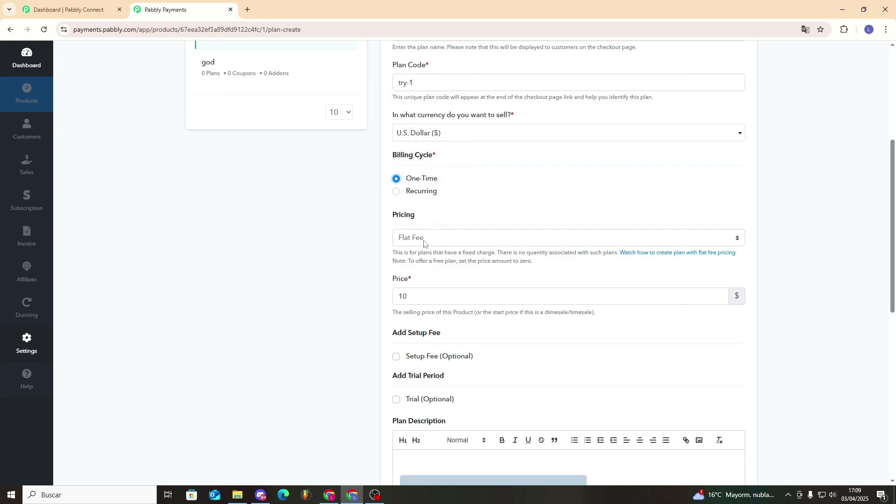
{"action": "left_click", "coordinate": [416, 240]}
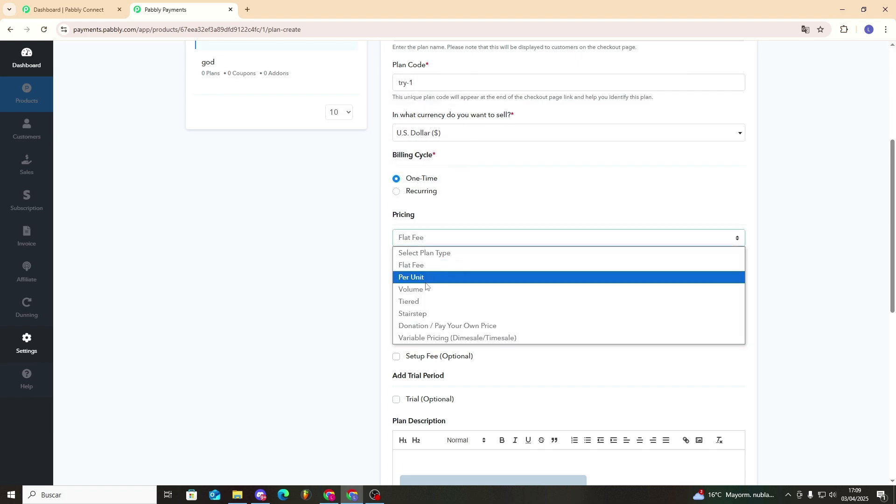
{"action": "left_click", "coordinate": [441, 239]}
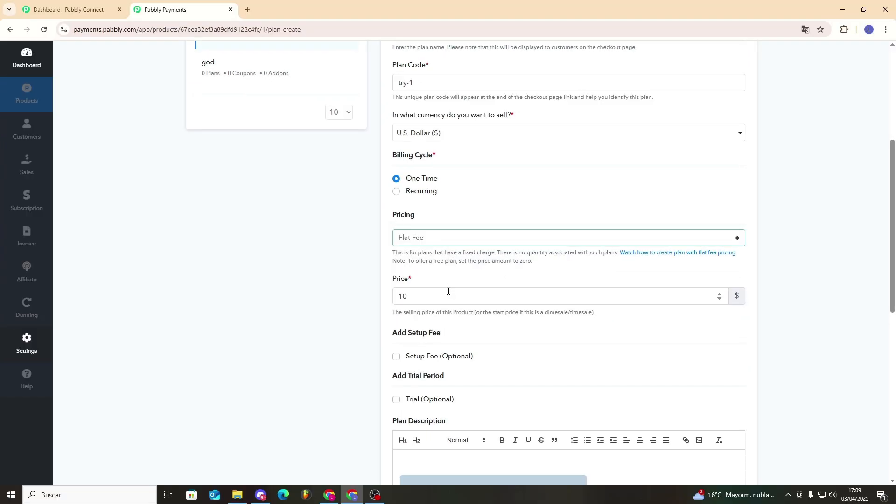
{"action": "left_click_drag", "start_coordinate": [448, 292], "coordinate": [387, 300]}
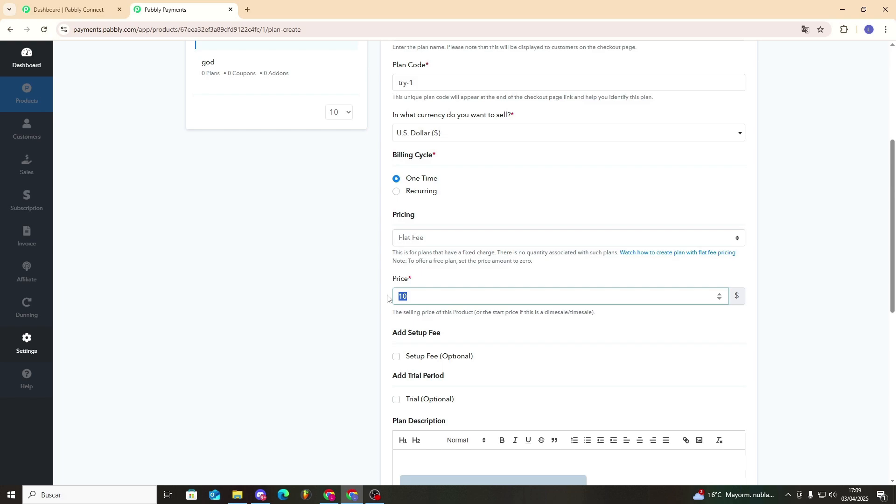
{"action": "type", "text": "50"}
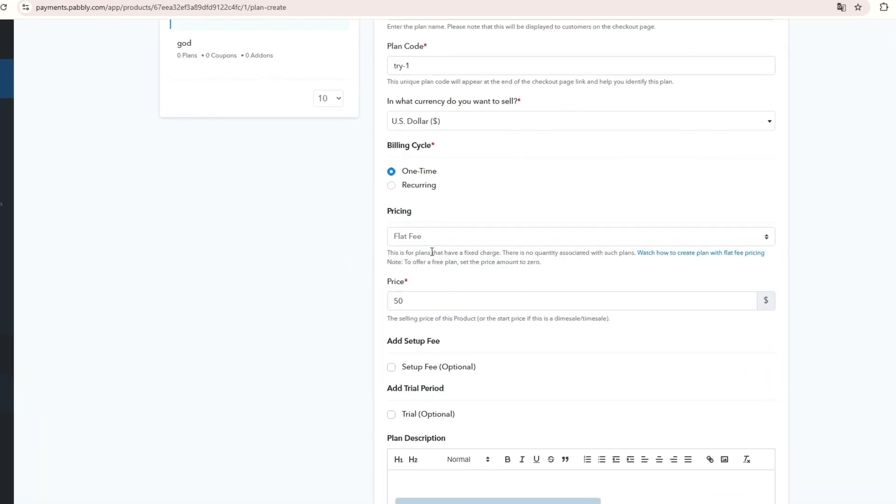
Step: Leave the optional setup fee off and enable a trial period for the plan with Day as its period
{"action": "scroll", "coordinate": [448, 326], "scroll_direction": "down", "scroll_amount": 1}
{"action": "left_click", "coordinate": [458, 368]}
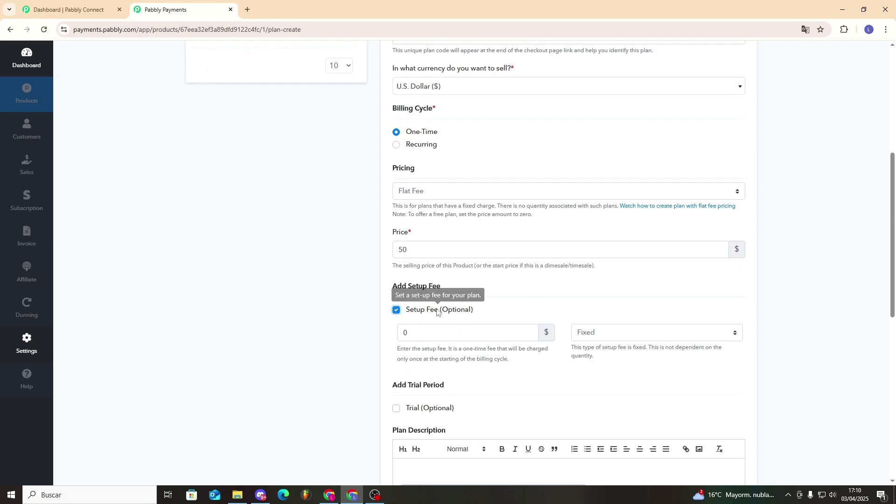
{"action": "left_click", "coordinate": [397, 310]}
{"action": "left_click", "coordinate": [396, 354]}
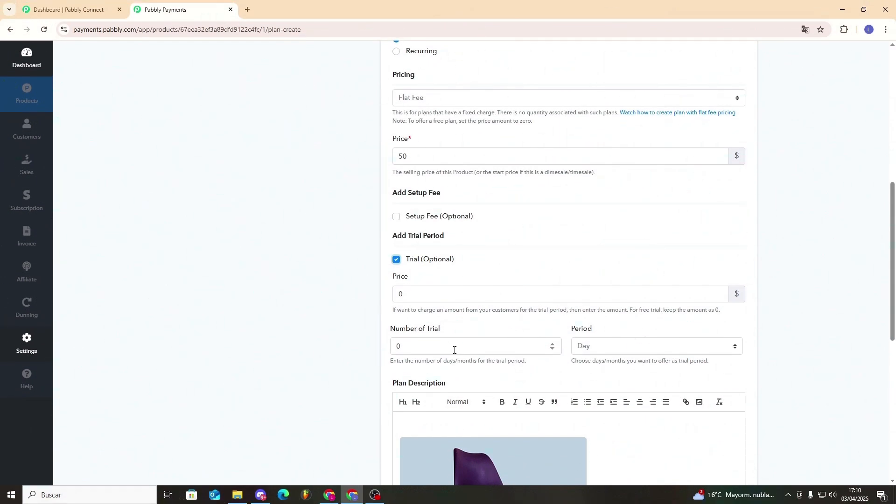
{"action": "left_click", "coordinate": [611, 348]}
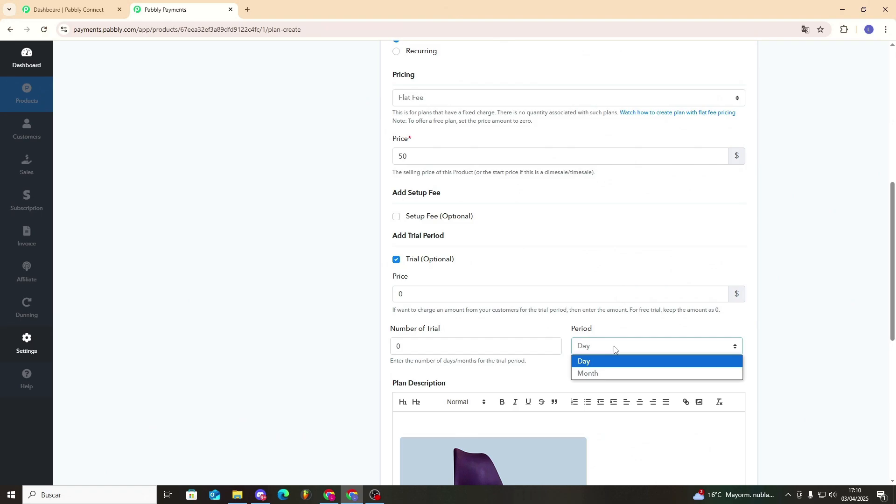
{"action": "left_click", "coordinate": [615, 348]}
Step: Try writing Material as the first bullet under the chair image in the plan description
{"action": "scroll", "coordinate": [614, 348], "scroll_direction": "down", "scroll_amount": 4}
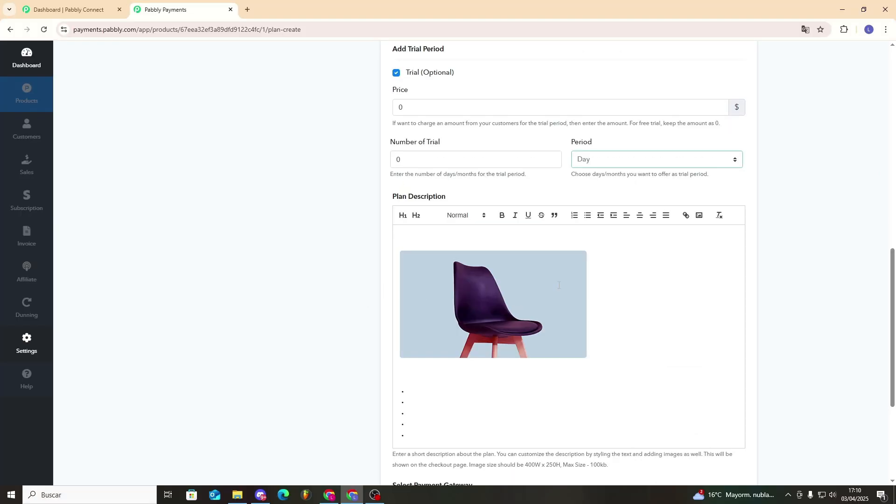
{"action": "left_click_drag", "start_coordinate": [445, 230], "coordinate": [579, 335]}
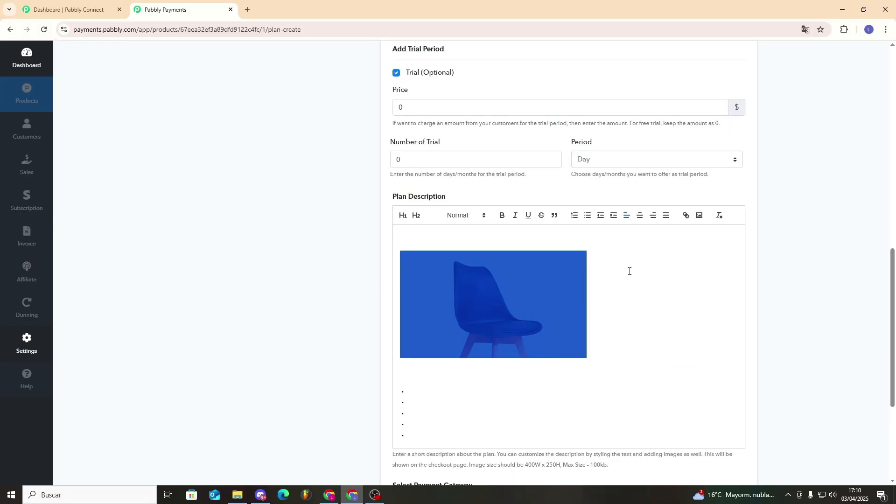
{"action": "left_click", "coordinate": [419, 389]}
{"action": "type", "text": "Material"}
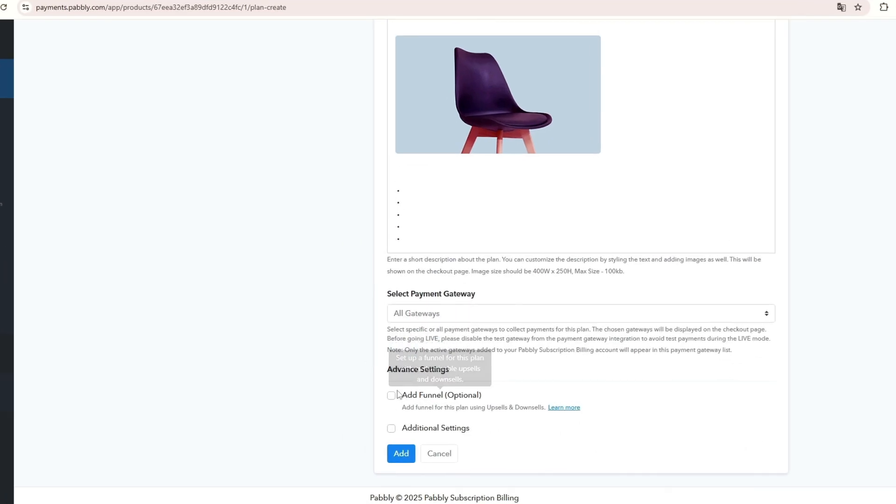
Step: Enable the plan's additional settings and keep its status Active after trying Inactive
{"action": "mouse_move", "coordinate": [396, 428]}
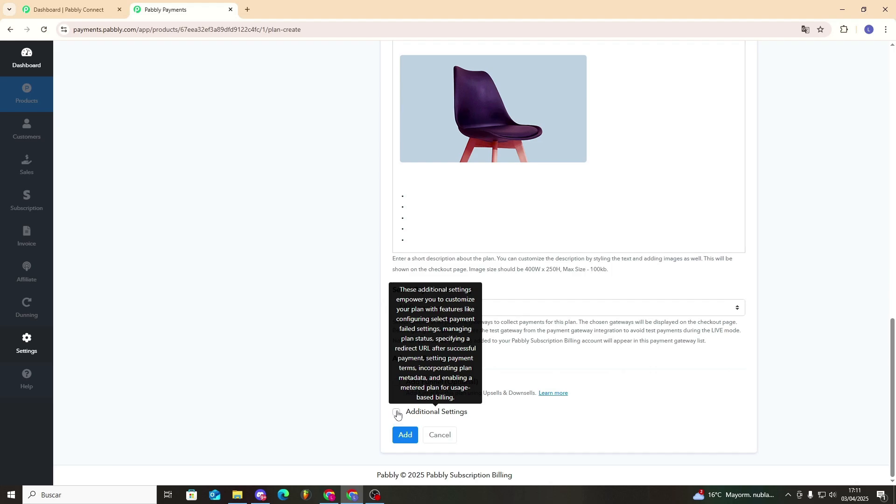
{"action": "left_click", "coordinate": [397, 414]}
{"action": "scroll", "coordinate": [420, 408], "scroll_direction": "down", "scroll_amount": 2}
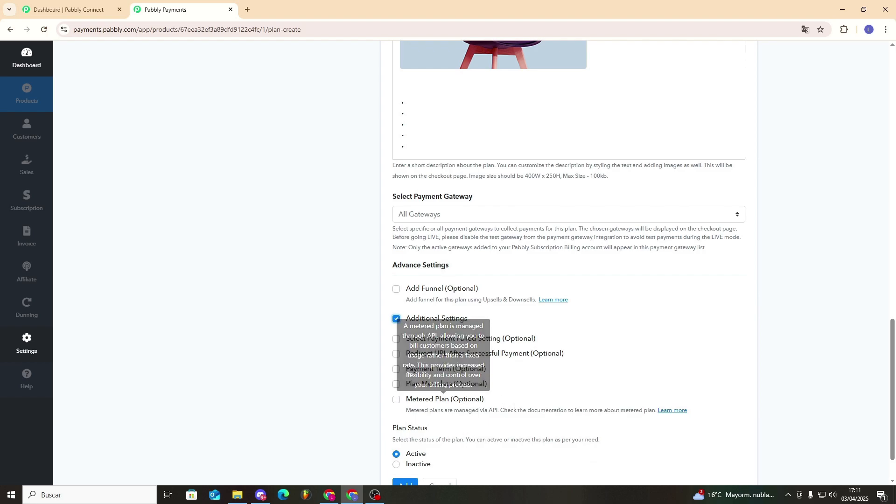
{"action": "scroll", "coordinate": [377, 360], "scroll_direction": "down", "scroll_amount": 1}
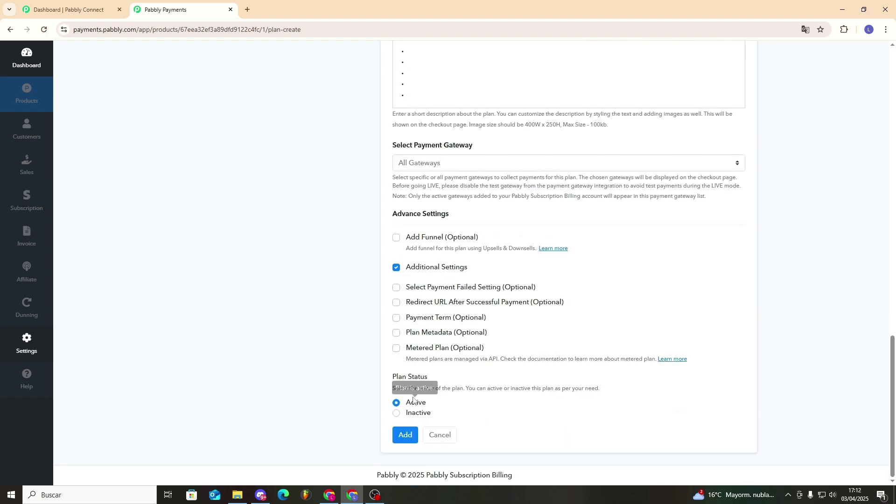
{"action": "left_click", "coordinate": [396, 413]}
{"action": "left_click", "coordinate": [398, 404]}
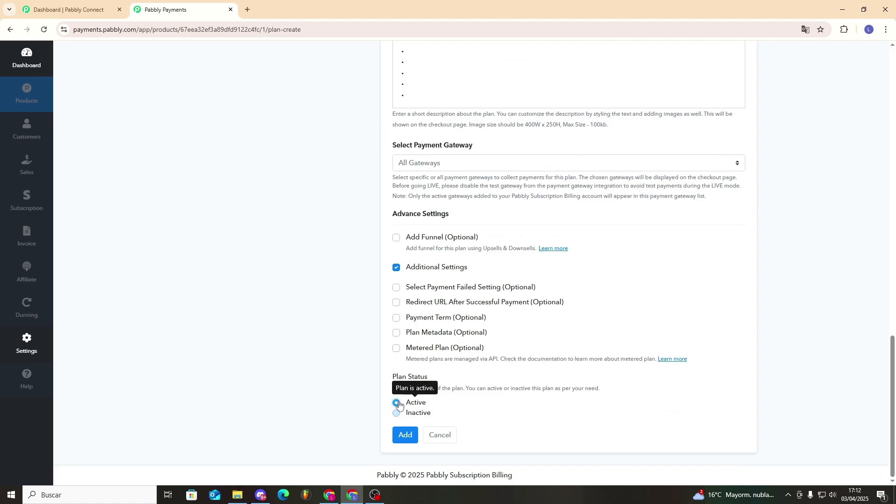
Step: Add the Try 1 plan and select its whole embed script in the plan's sharing details
{"action": "left_click", "coordinate": [405, 434]}
{"action": "left_click", "coordinate": [531, 321]}
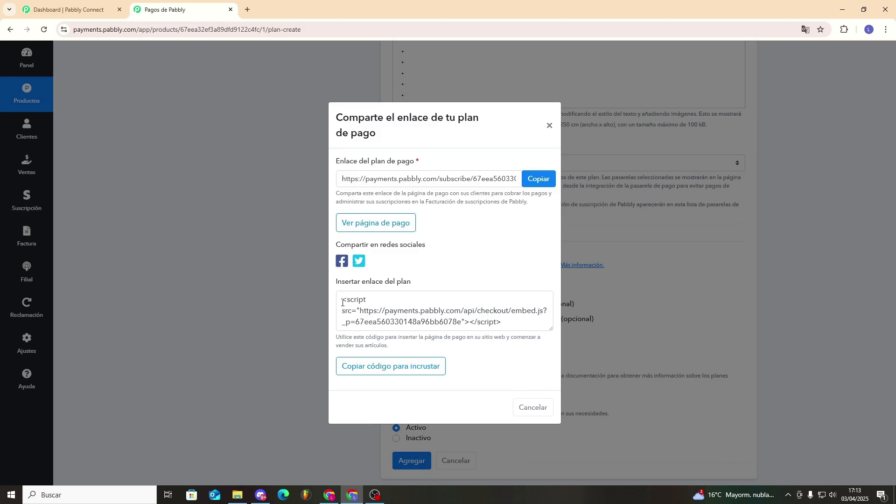
{"action": "left_click_drag", "start_coordinate": [343, 301], "coordinate": [519, 334]}
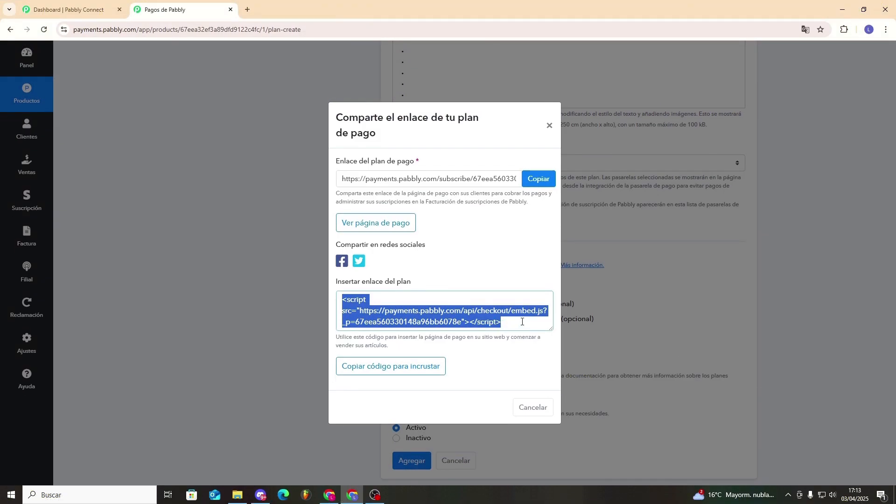
Step: Open the Try 1 plan's checkout page and review its order summary, customer fields and plan details
{"action": "left_click", "coordinate": [522, 322]}
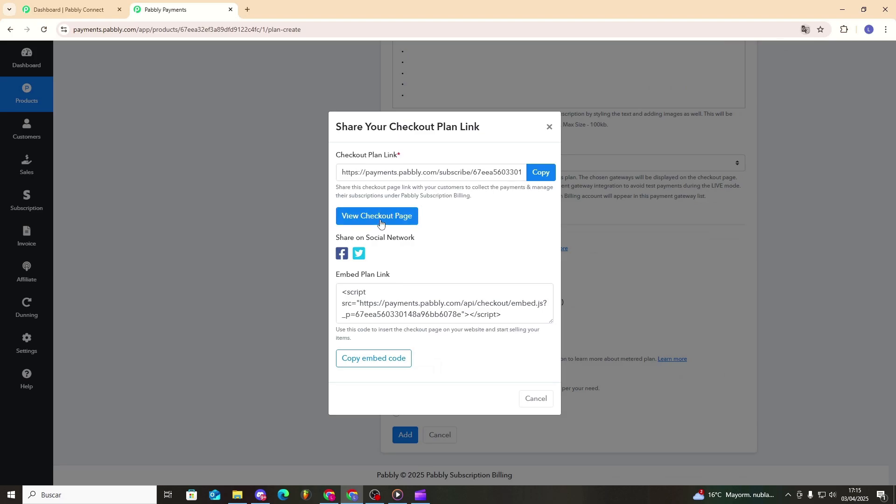
{"action": "left_click", "coordinate": [384, 222]}
{"action": "scroll", "coordinate": [522, 270], "scroll_direction": "down", "scroll_amount": 3}
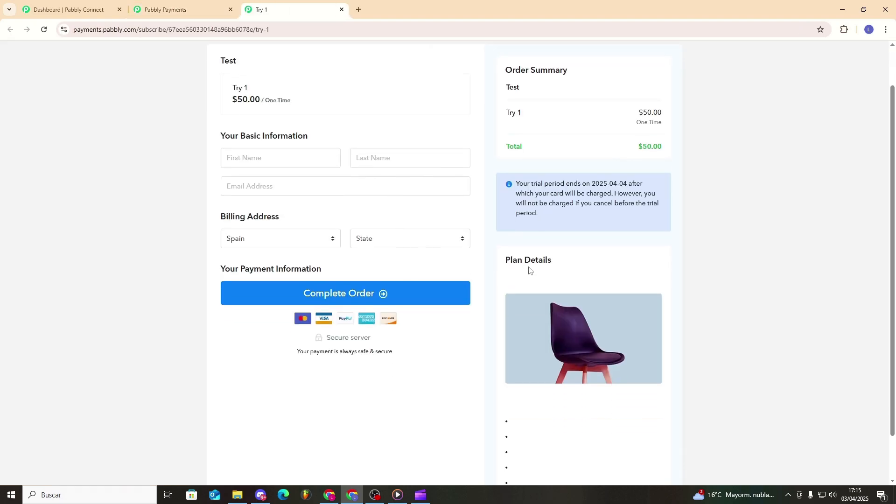
{"action": "scroll", "coordinate": [536, 356], "scroll_direction": "up", "scroll_amount": 3}
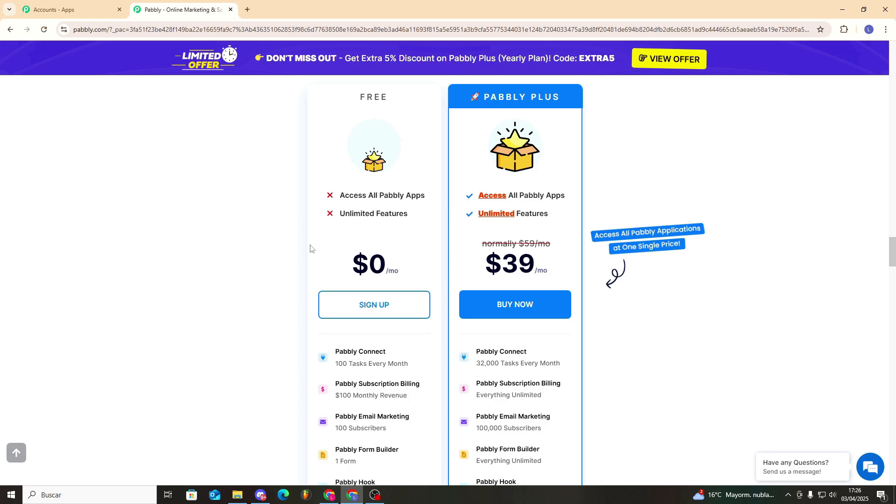
Step: Compare the Free and Pabbly Plus plans on the pricing page, examining their prices, app access and per-app limits
{"action": "scroll", "coordinate": [310, 248], "scroll_direction": "down", "scroll_amount": 2}
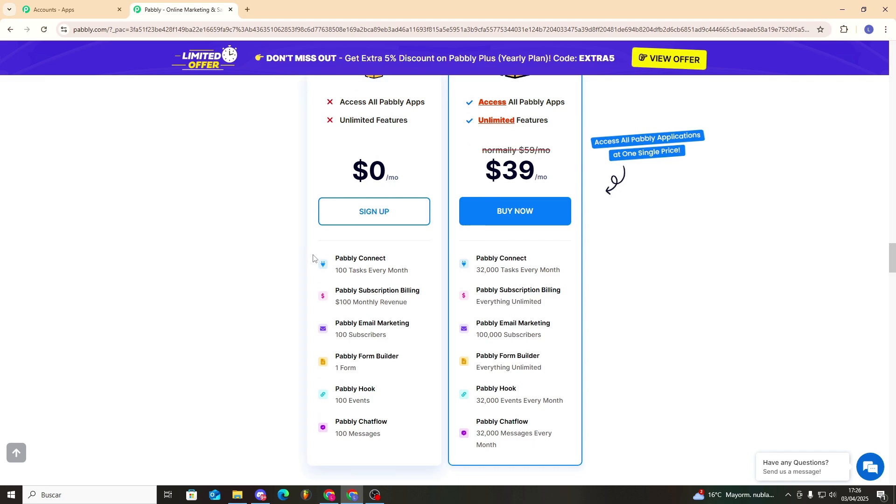
{"action": "mouse_move", "coordinate": [322, 268]}
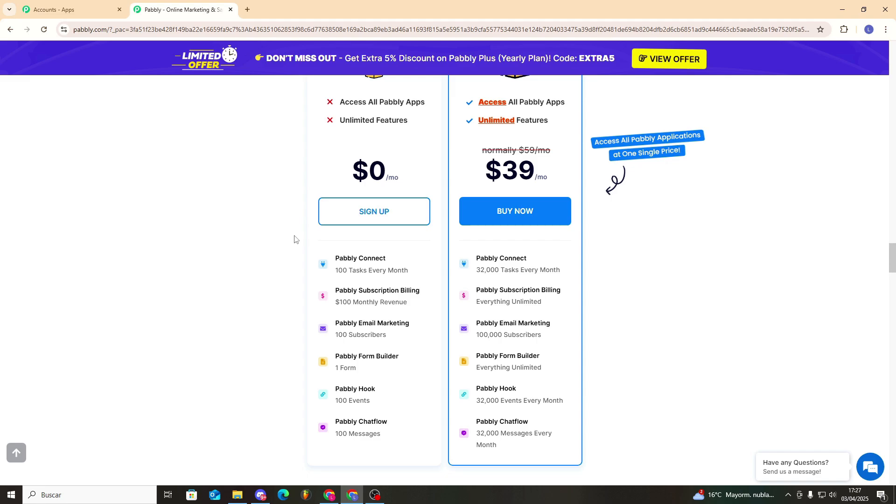
{"action": "scroll", "coordinate": [642, 334], "scroll_direction": "up", "scroll_amount": 3}
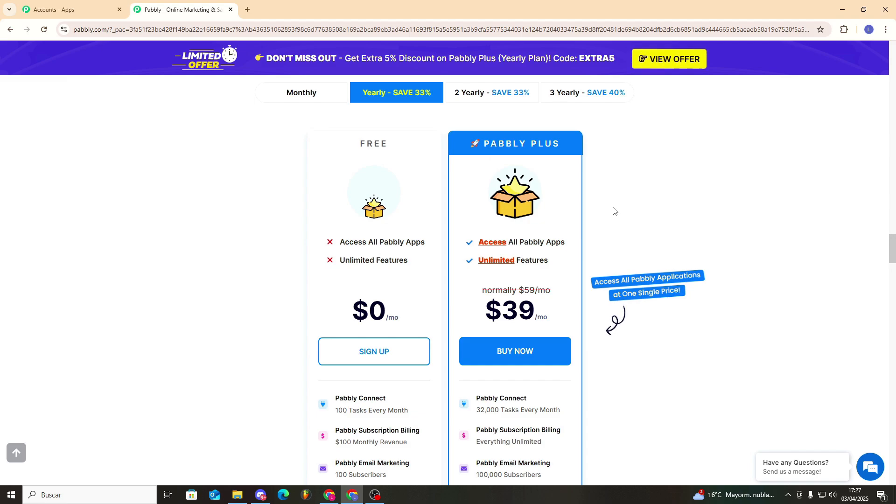
{"action": "left_click_drag", "start_coordinate": [569, 244], "coordinate": [523, 243]}
{"action": "left_click", "coordinate": [586, 265]}
{"action": "scroll", "coordinate": [586, 264], "scroll_direction": "down", "scroll_amount": 1}
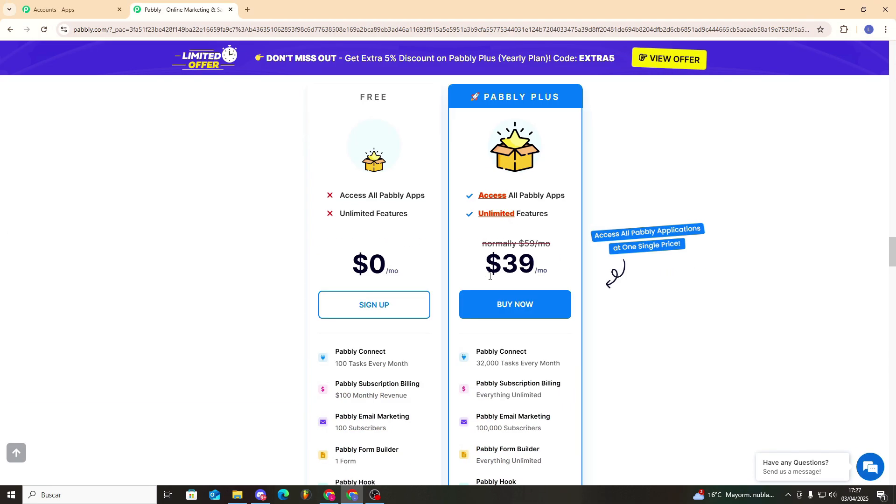
{"action": "scroll", "coordinate": [634, 285], "scroll_direction": "down", "scroll_amount": 1}
{"action": "scroll", "coordinate": [632, 281], "scroll_direction": "down", "scroll_amount": 1}
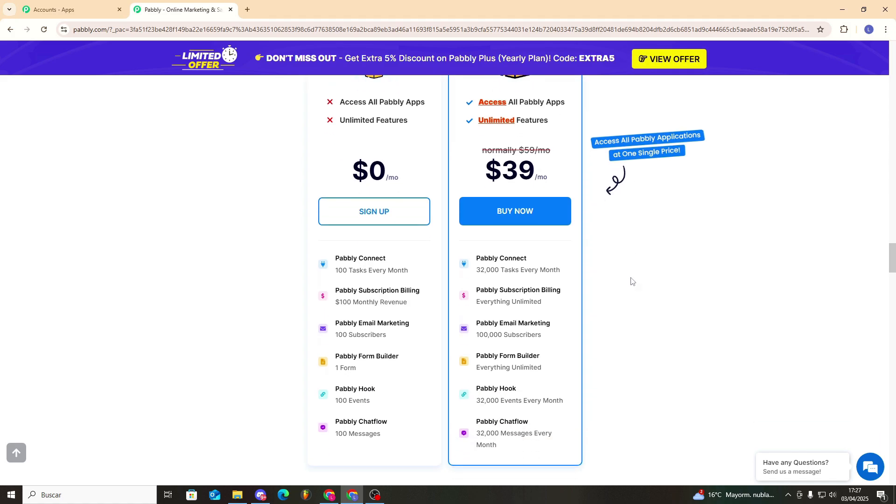
{"action": "scroll", "coordinate": [632, 281], "scroll_direction": "up", "scroll_amount": 6}
{"action": "scroll", "coordinate": [532, 321], "scroll_direction": "down", "scroll_amount": 7}
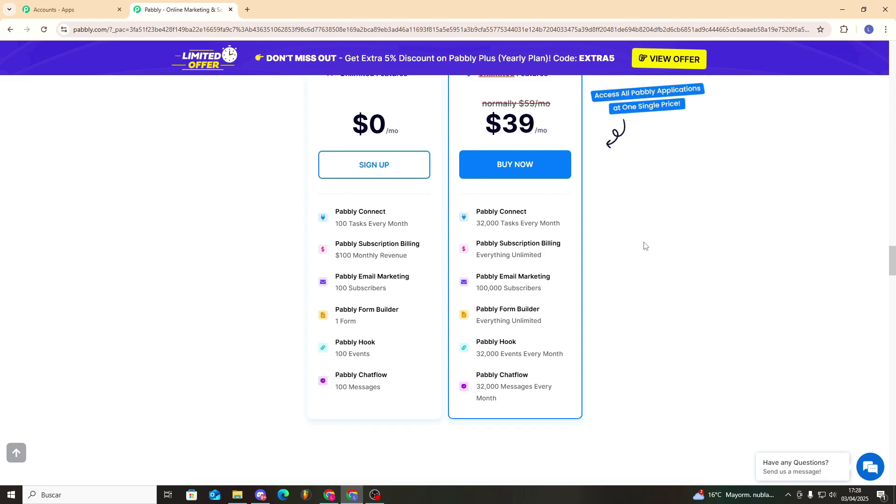
Step: View the plan prices for the Monthly, Yearly, 2 Yearly and 3 Yearly billing periods in turn
{"action": "scroll", "coordinate": [634, 305], "scroll_direction": "up", "scroll_amount": 2}
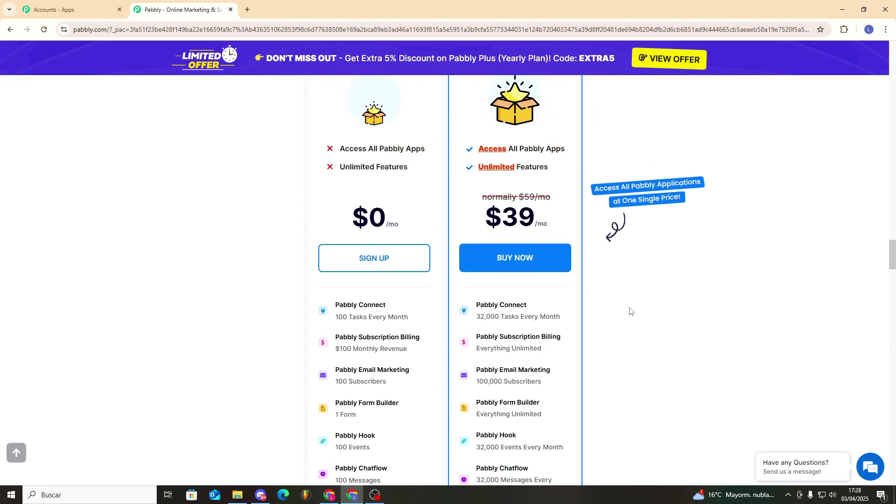
{"action": "scroll", "coordinate": [628, 310], "scroll_direction": "up", "scroll_amount": 1}
{"action": "scroll", "coordinate": [626, 311], "scroll_direction": "up", "scroll_amount": 3}
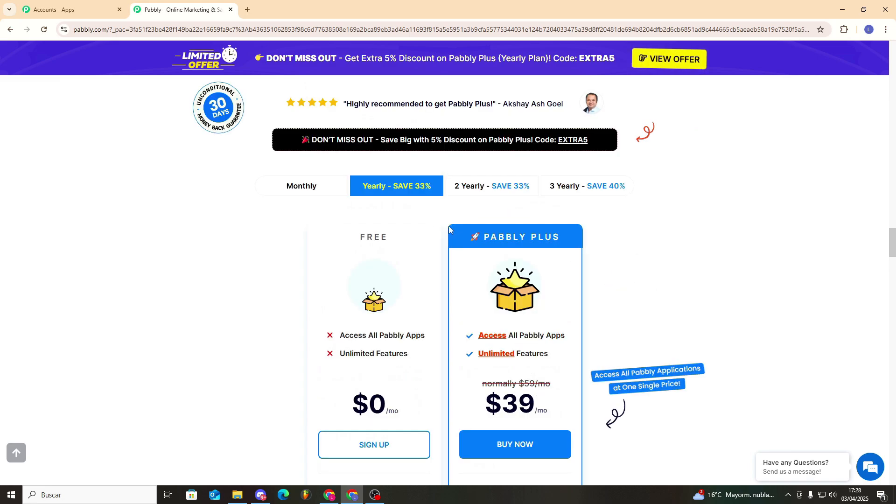
{"action": "left_click", "coordinate": [317, 194]}
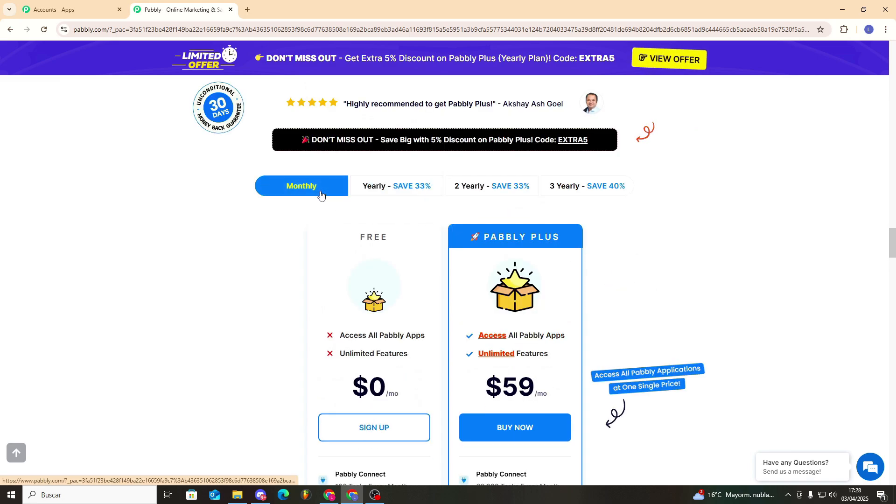
{"action": "left_click", "coordinate": [371, 193]}
{"action": "left_click", "coordinate": [461, 193]}
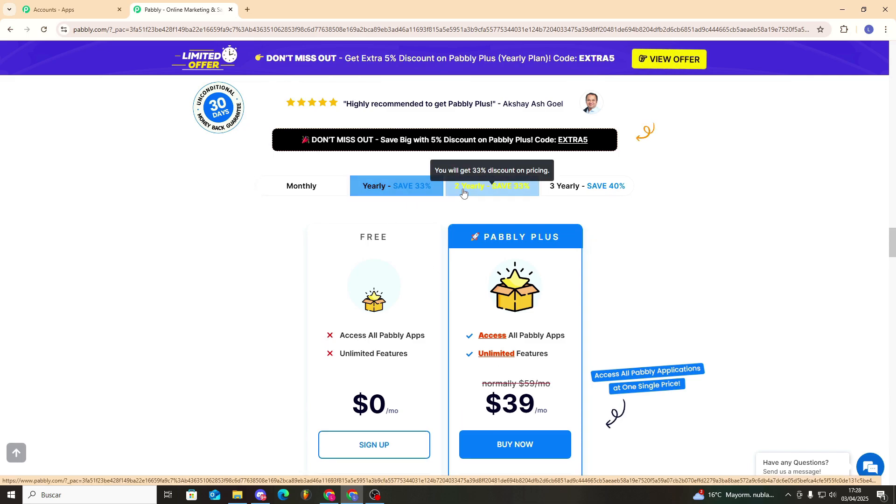
{"action": "left_click", "coordinate": [586, 187]}
Step: Compare the 2 Yearly and 3 Yearly Pabbly Plus prices, finishing with the 2 Yearly billing period selected
{"action": "scroll", "coordinate": [609, 249], "scroll_direction": "down", "scroll_amount": 1}
{"action": "scroll", "coordinate": [610, 249], "scroll_direction": "up", "scroll_amount": 1}
{"action": "left_click", "coordinate": [488, 139]}
{"action": "left_click", "coordinate": [571, 140]}
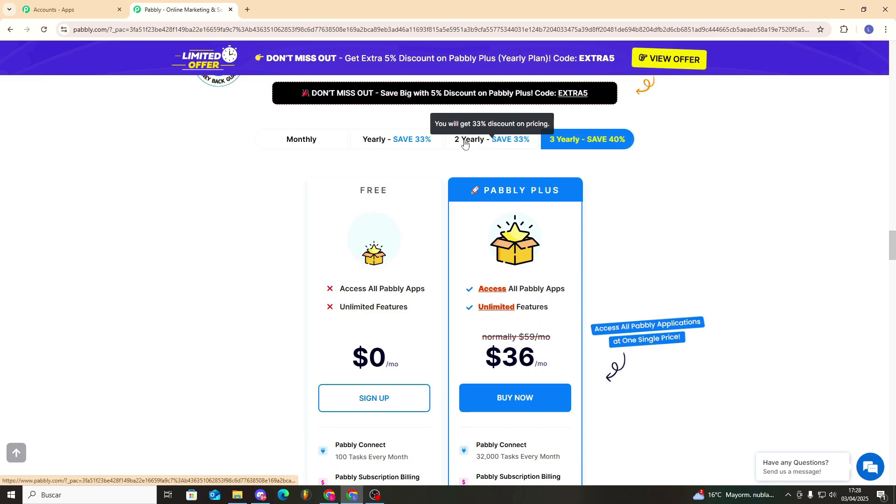
{"action": "left_click", "coordinate": [486, 140]}
{"action": "scroll", "coordinate": [645, 362], "scroll_direction": "down", "scroll_amount": 2}
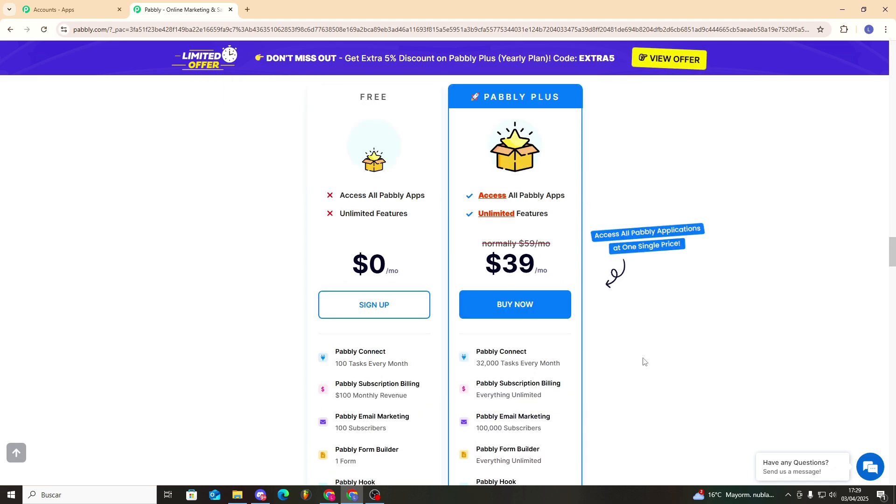